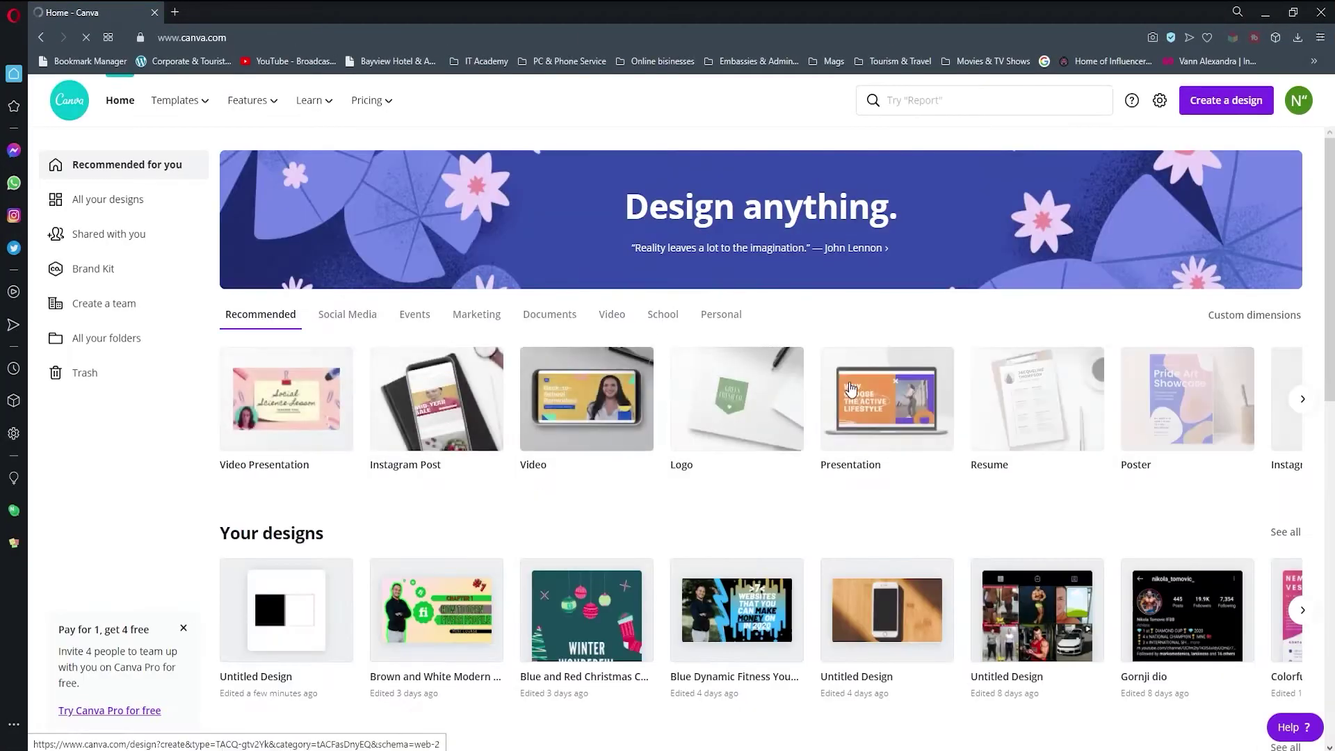
# - Create a blank custom-size design of 1080 × 1080 px
pyautogui.click(1233, 112)
pyautogui.click(1082, 171)
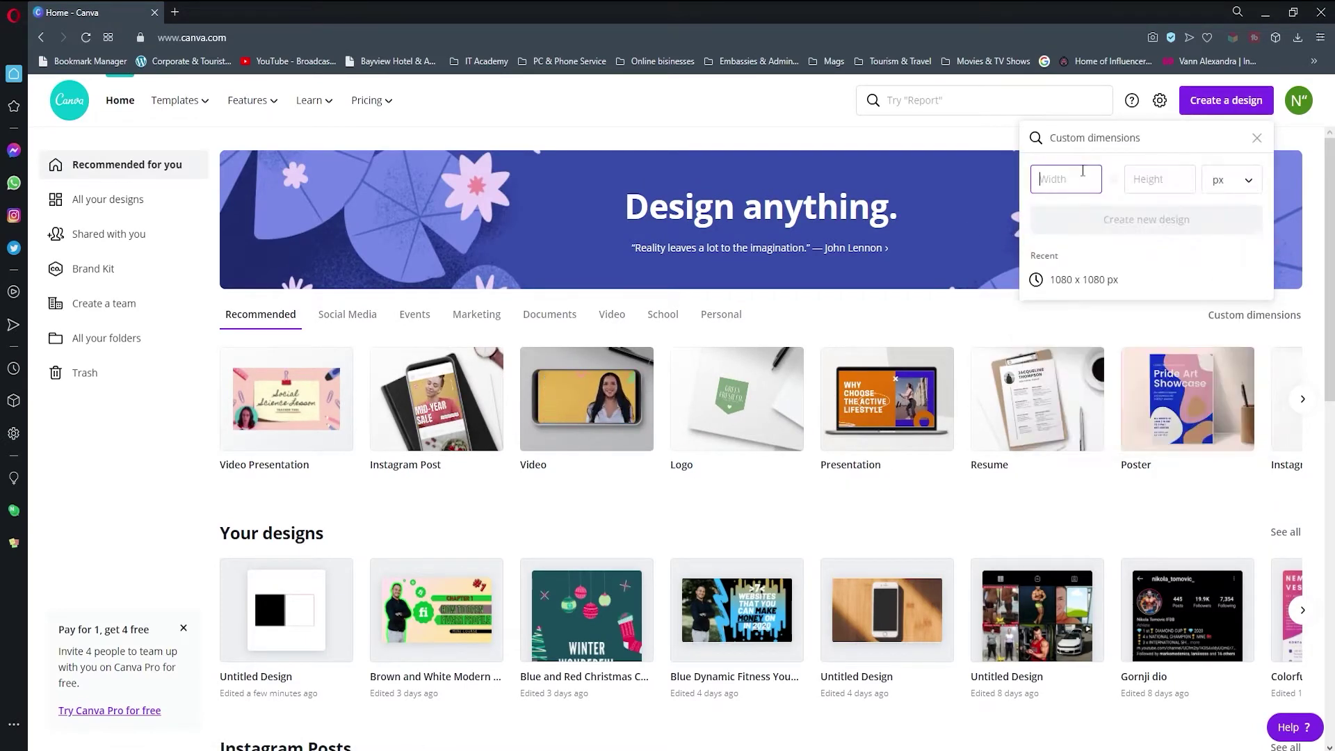
pyautogui.write('108')
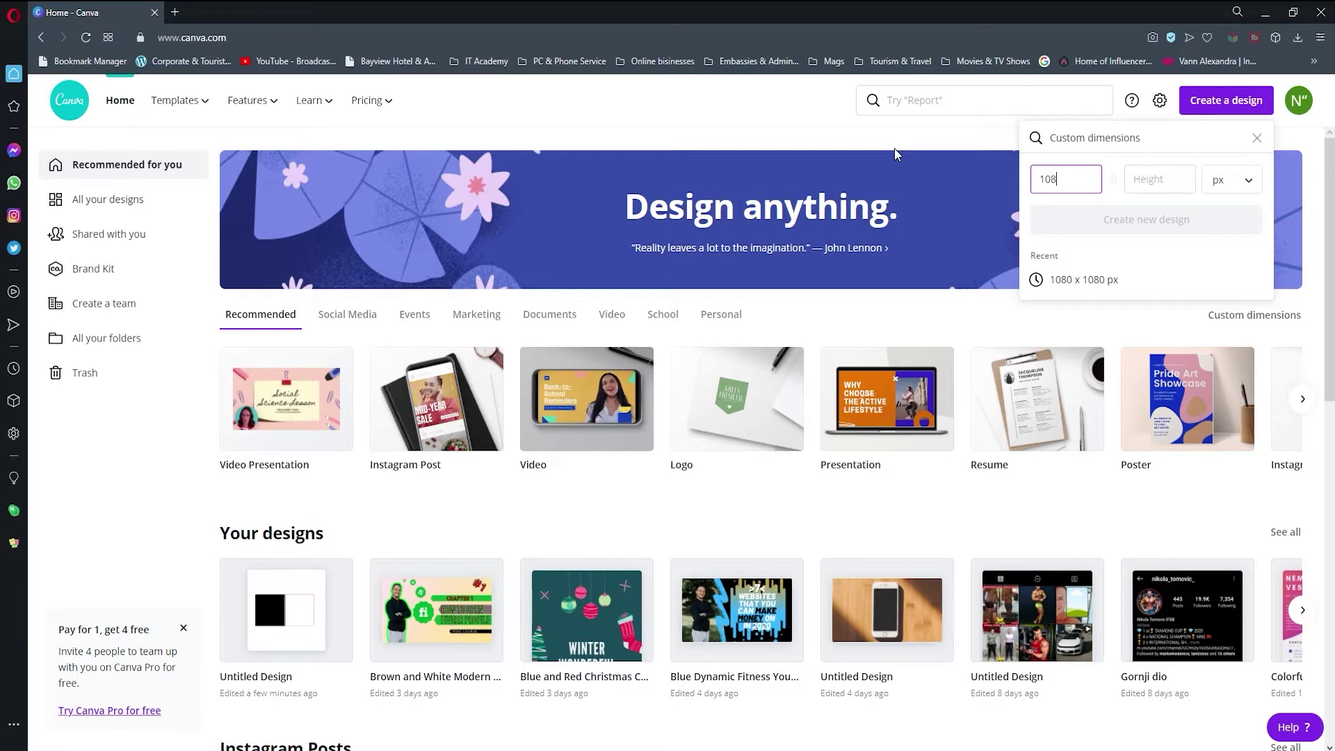
pyautogui.write('0')
pyautogui.press('Tab')
pyautogui.write('1080')
pyautogui.click(1141, 220)
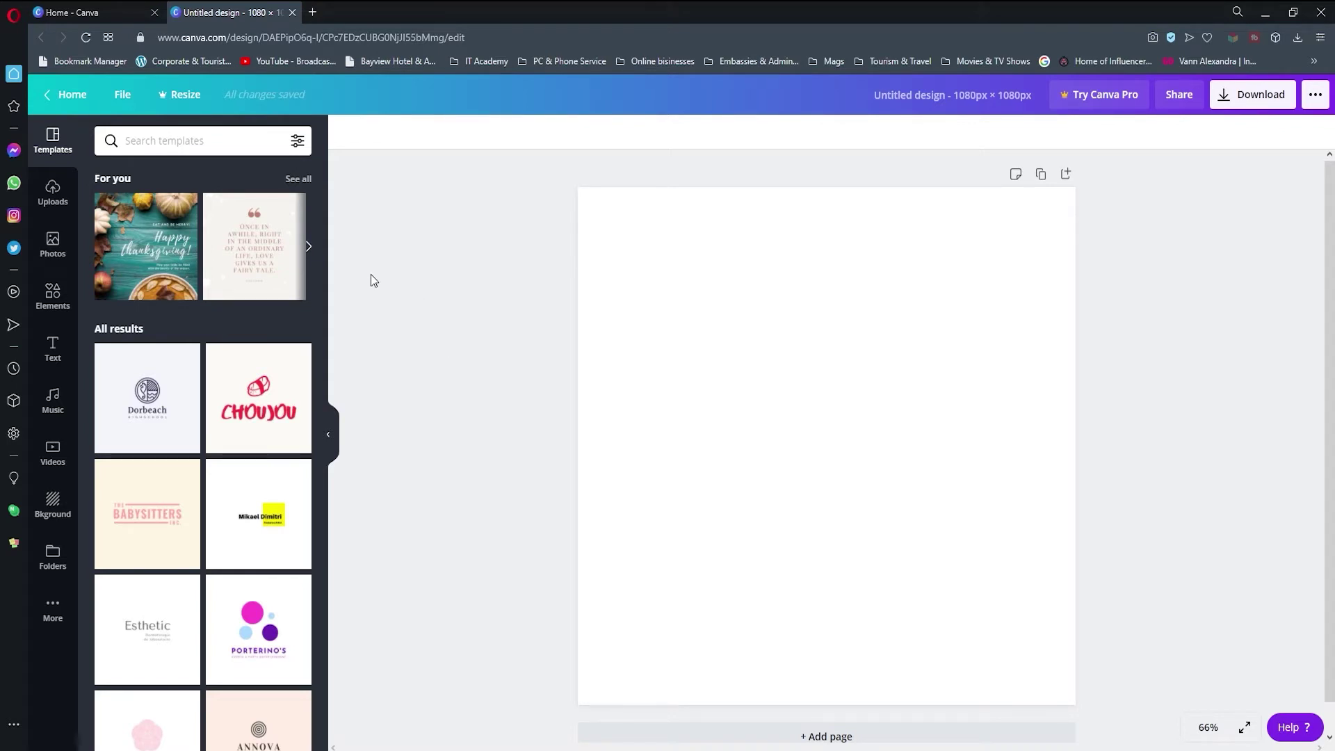
# - Place the black uploaded image on the page and shrink it to a smaller square
pyautogui.click(52, 189)
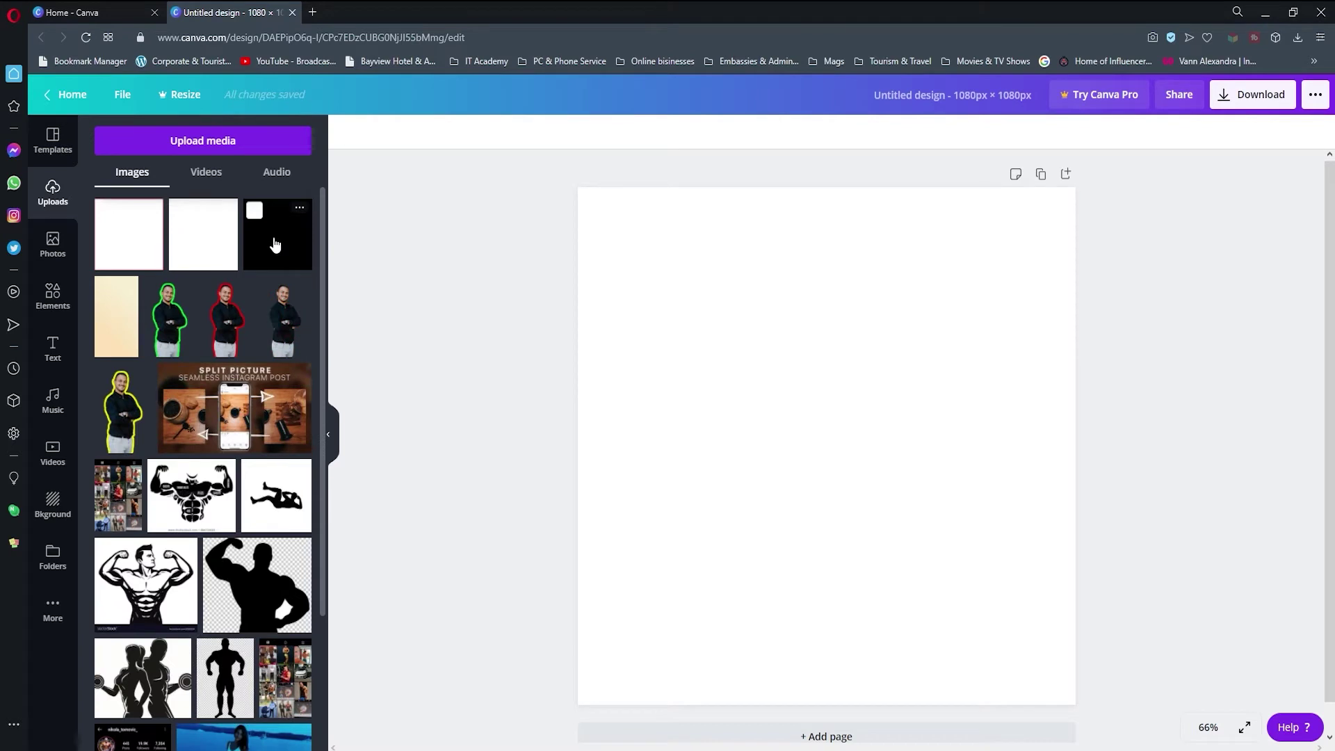
pyautogui.moveTo(275, 244); pyautogui.dragTo(655, 390)
pyautogui.moveTo(929, 667); pyautogui.dragTo(800, 531)
# - Add the white image, resize it to match, and set it top-aligned beside the black square
pyautogui.moveTo(118, 239); pyautogui.dragTo(862, 372)
pyautogui.moveTo(835, 633); pyautogui.dragTo(939, 527)
pyautogui.moveTo(668, 461); pyautogui.dragTo(649, 361)
pyautogui.moveTo(990, 503); pyautogui.dragTo(939, 411)
pyautogui.moveTo(869, 440); pyautogui.dragTo(879, 429)
pyautogui.moveTo(936, 327); pyautogui.dragTo(888, 327)
pyautogui.click(873, 518)
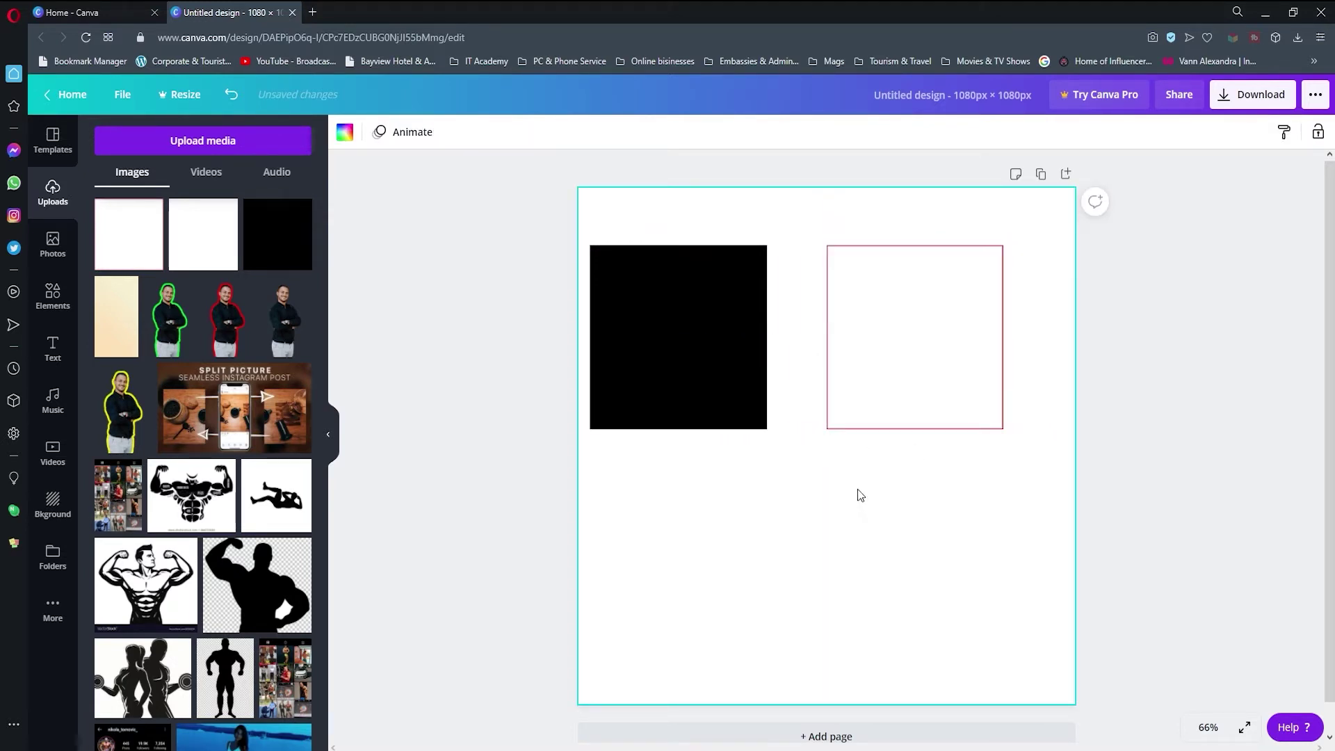
# - Duplicate the white image with Ctrl+D and narrow the copy into a strip under its left edge
pyautogui.click(888, 374)
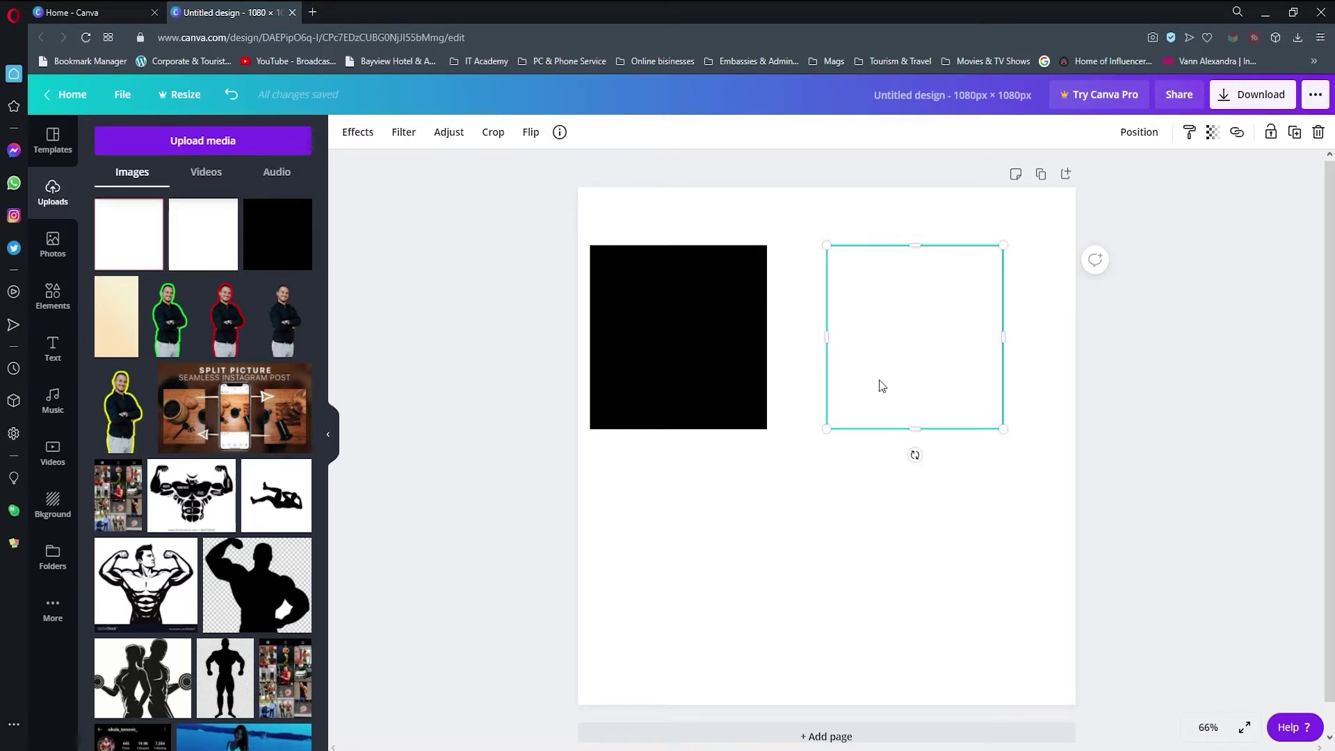
pyautogui.hotkey('ctrl', 'd')
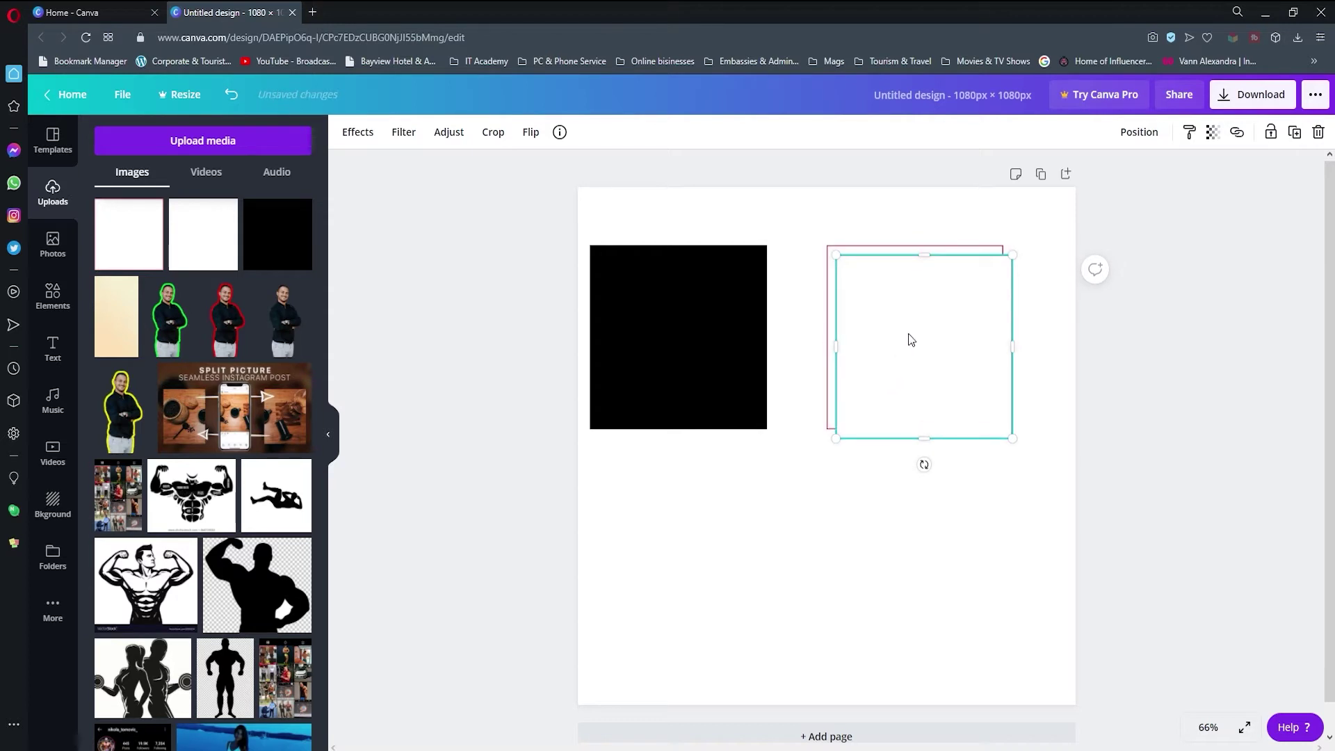
pyautogui.moveTo(928, 330); pyautogui.dragTo(842, 493)
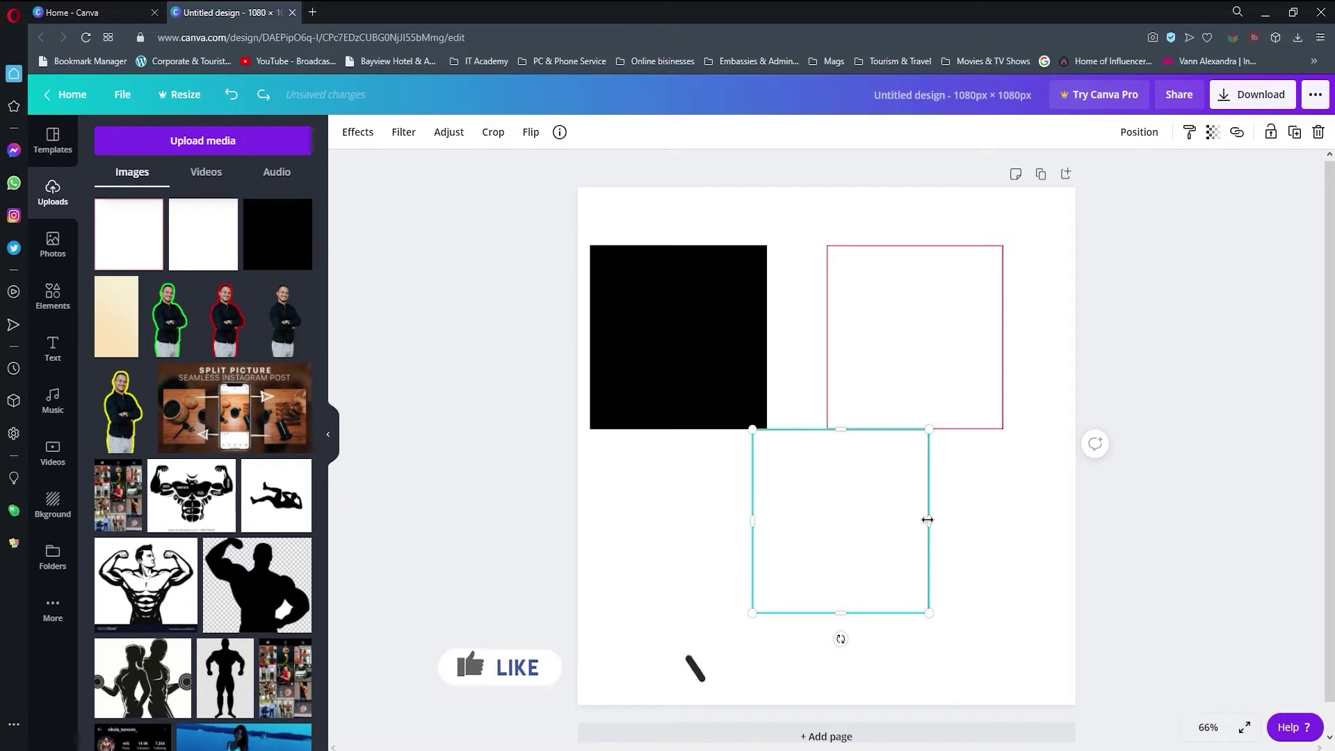
pyautogui.moveTo(925, 520); pyautogui.dragTo(766, 520)
pyautogui.click(841, 526)
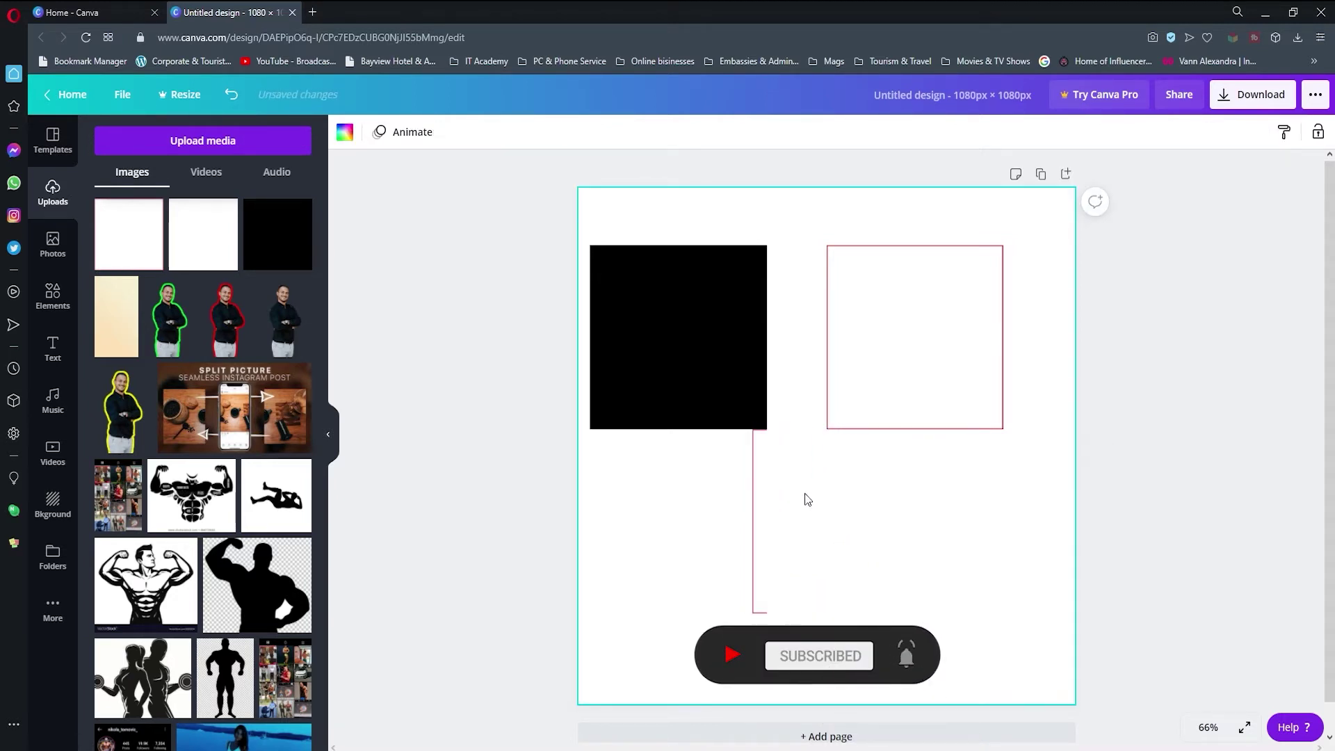
pyautogui.click(761, 556)
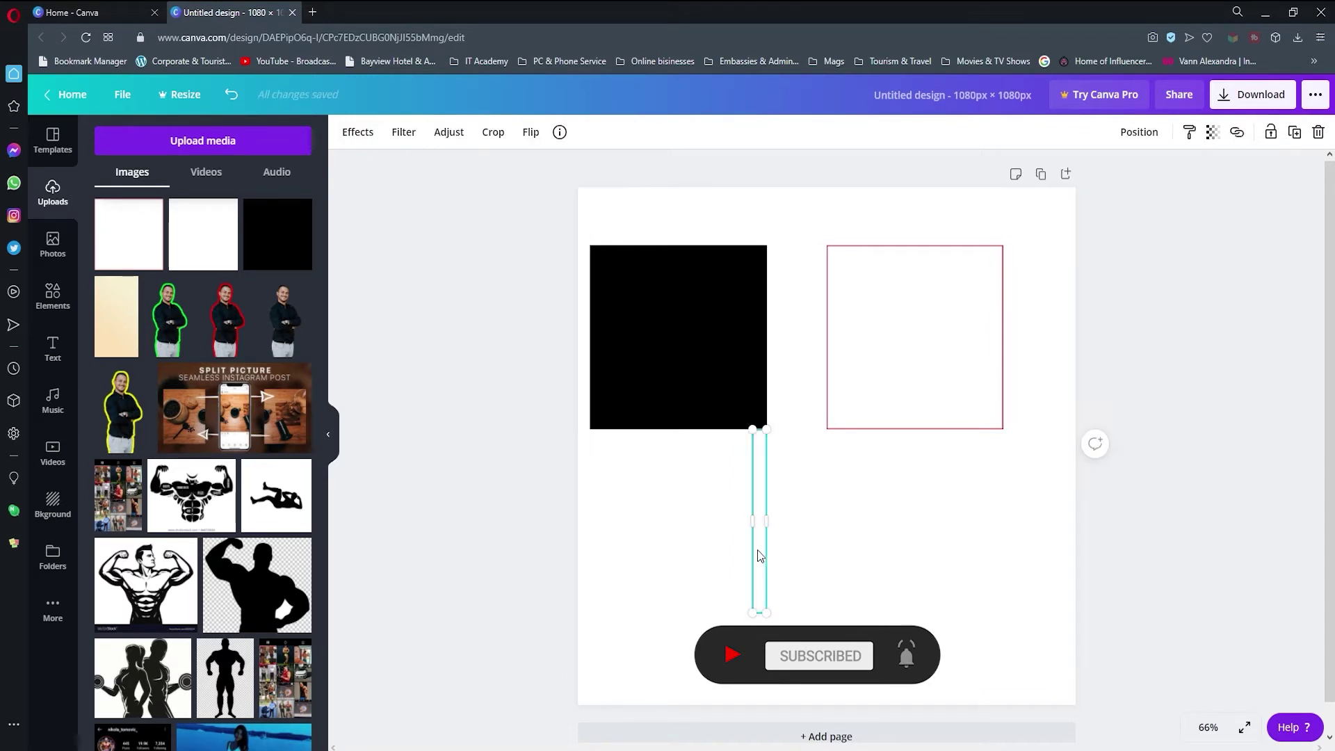
pyautogui.moveTo(760, 556); pyautogui.dragTo(835, 553)
pyautogui.click(890, 621)
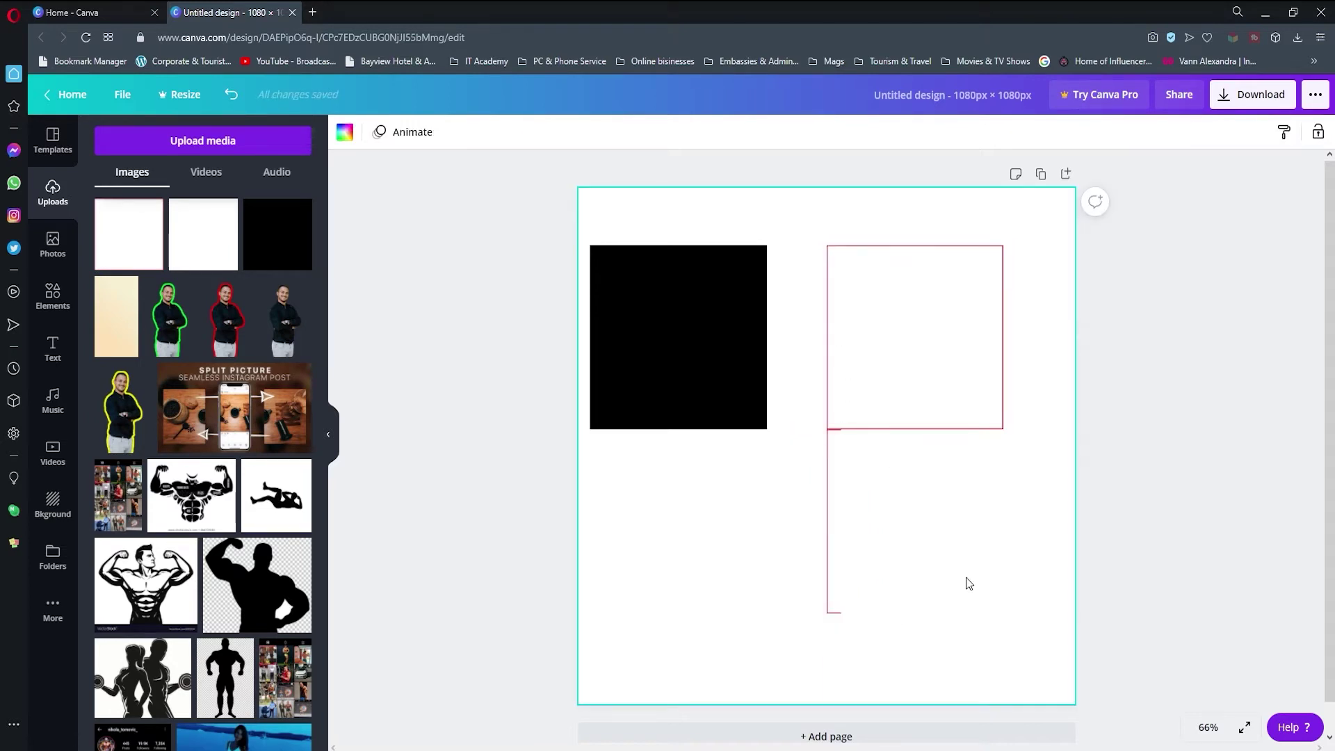
# - Zoom to 75% and trim the white square slightly from its left side
pyautogui.click(1207, 727)
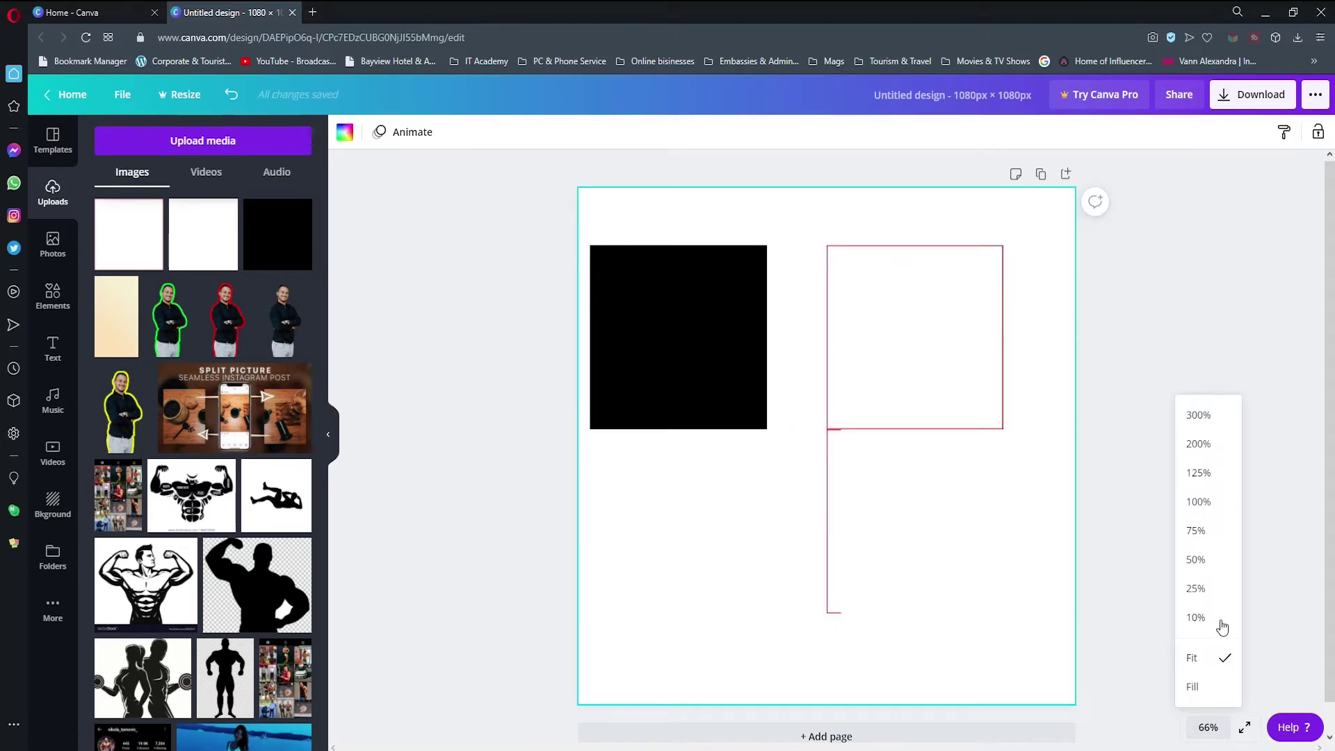
pyautogui.click(1196, 530)
pyautogui.click(873, 345)
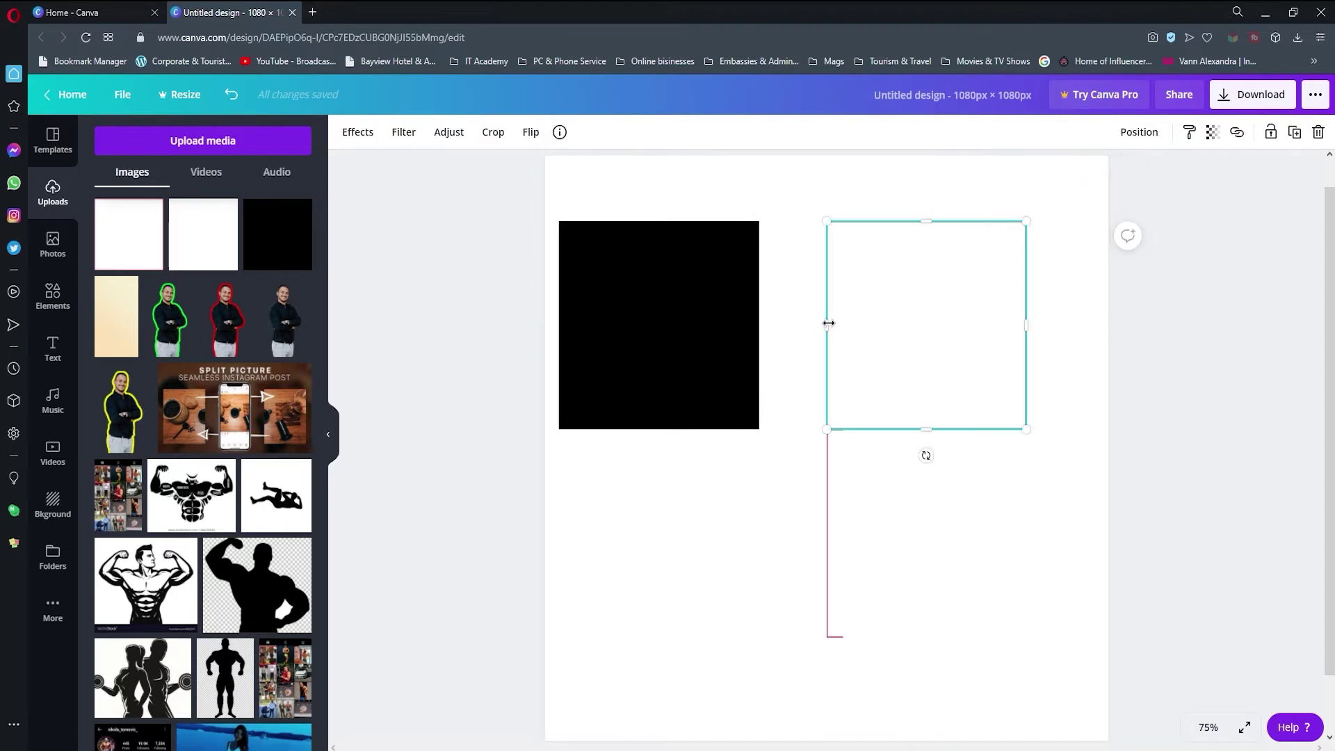
pyautogui.moveTo(829, 325); pyautogui.dragTo(834, 328)
# - Move the thin strip up against the black square's right edge
pyautogui.click(836, 591)
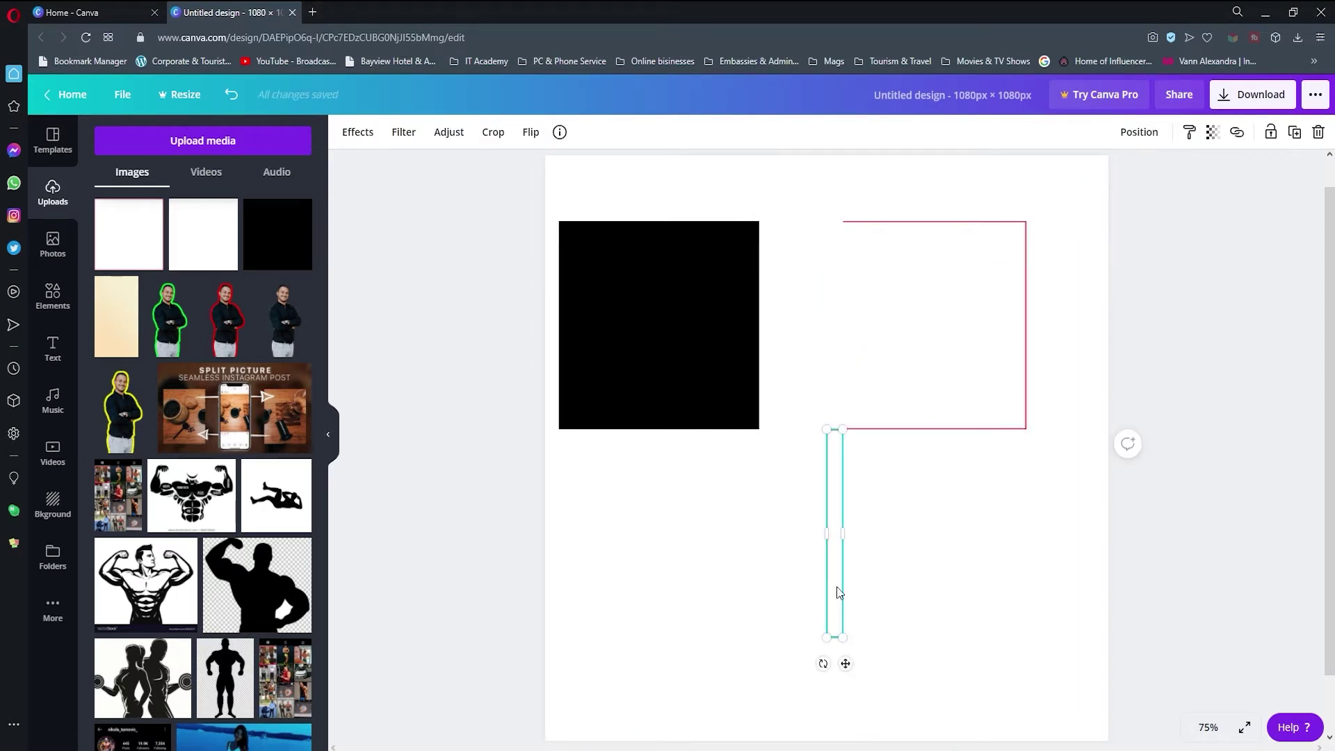
pyautogui.moveTo(837, 595); pyautogui.dragTo(836, 389)
pyautogui.click(850, 581)
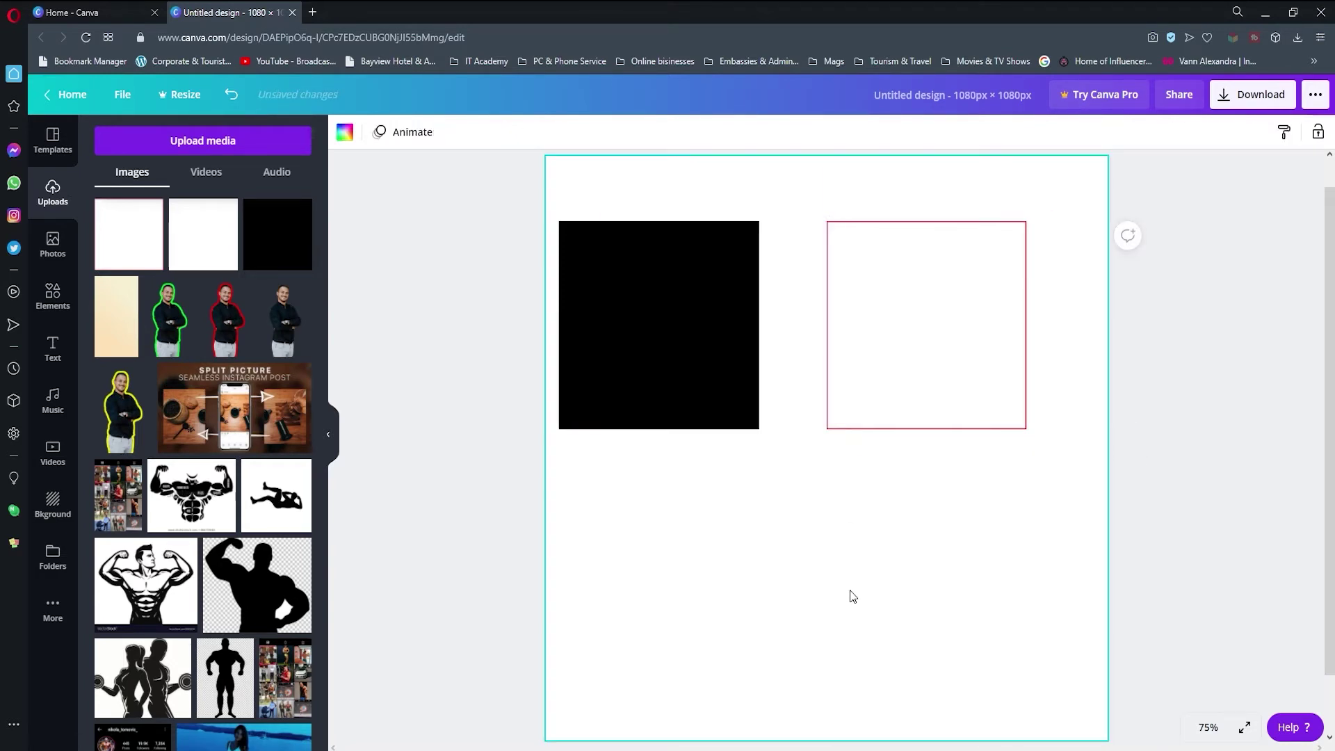
pyautogui.click(837, 396)
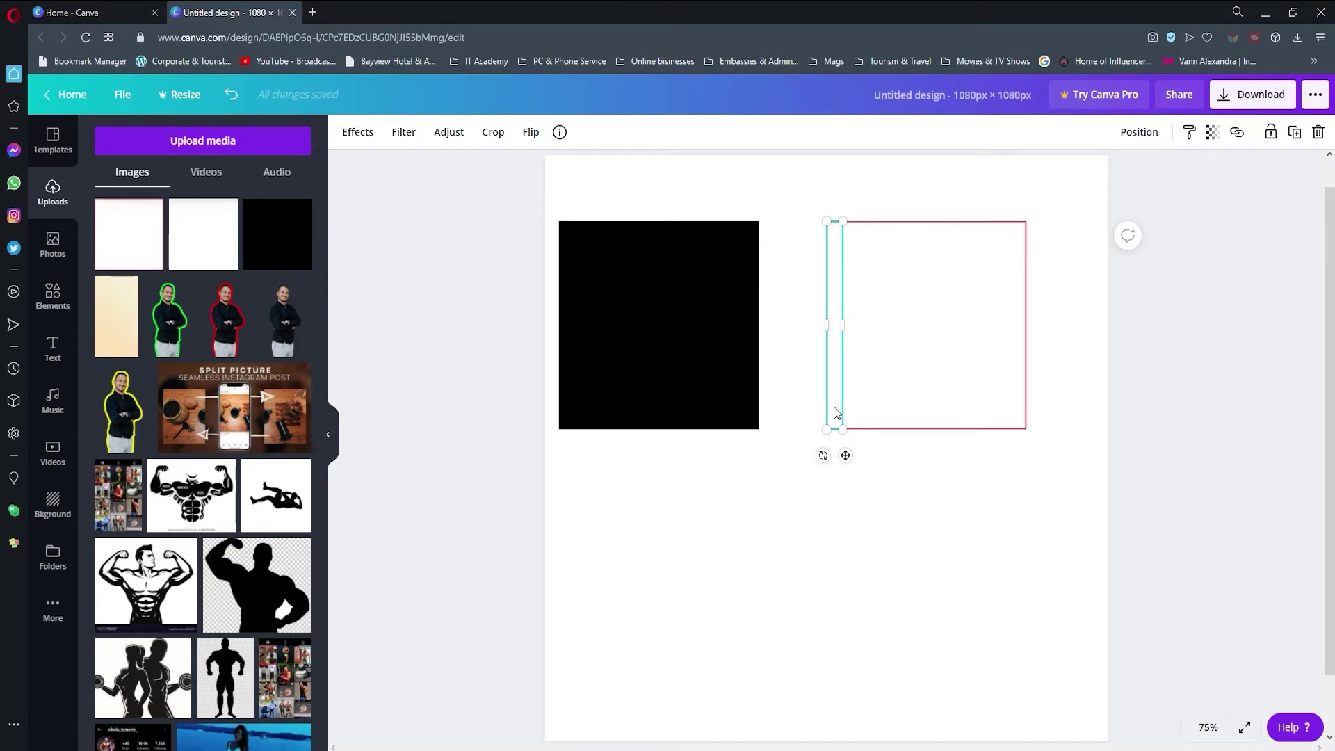
pyautogui.moveTo(837, 414); pyautogui.dragTo(751, 406)
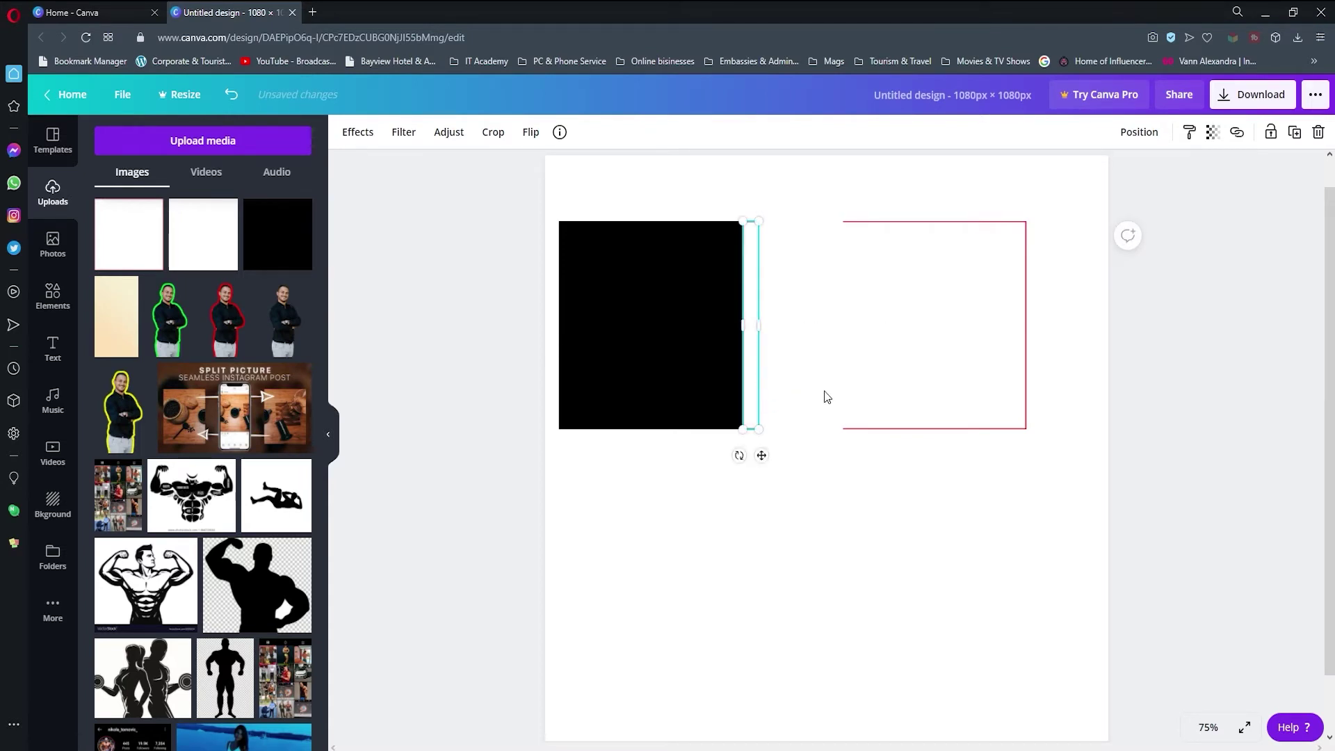
# - Set the strip's transparency to about 50
pyautogui.click(1213, 138)
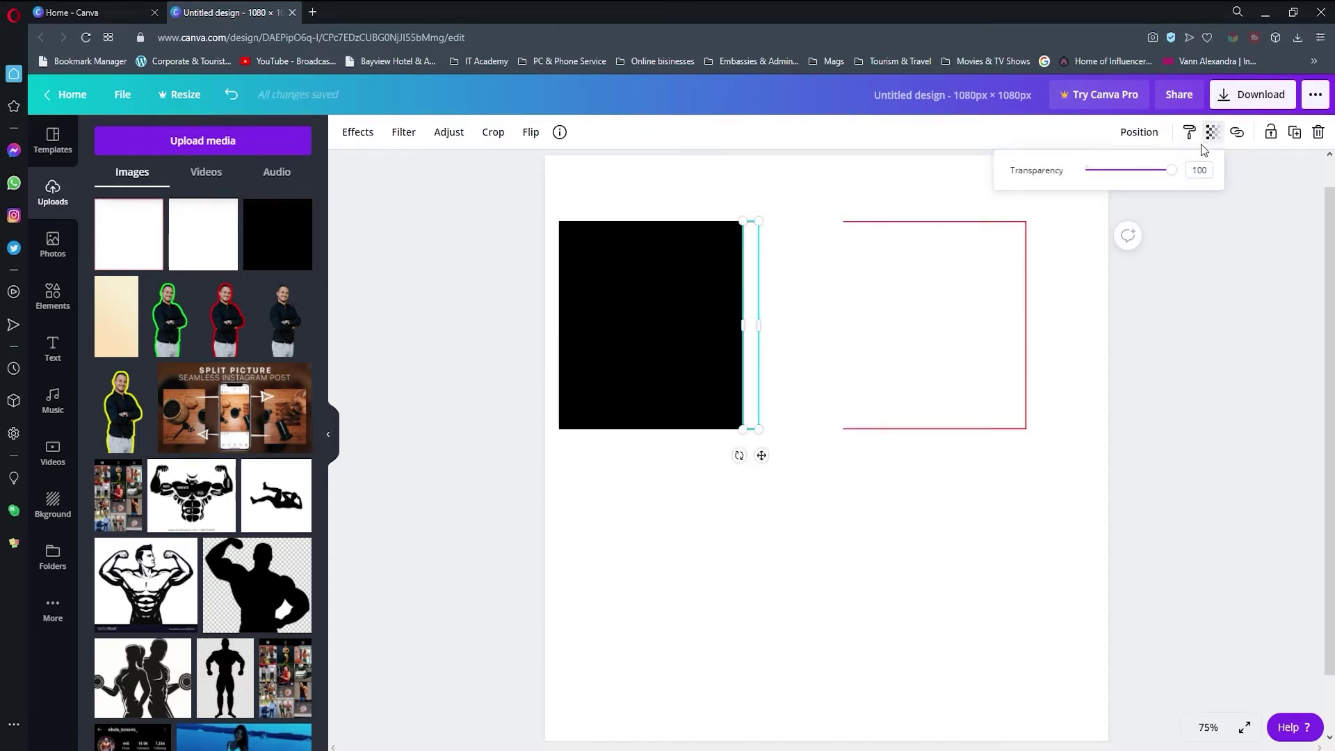
pyautogui.moveTo(1173, 172); pyautogui.dragTo(1132, 182)
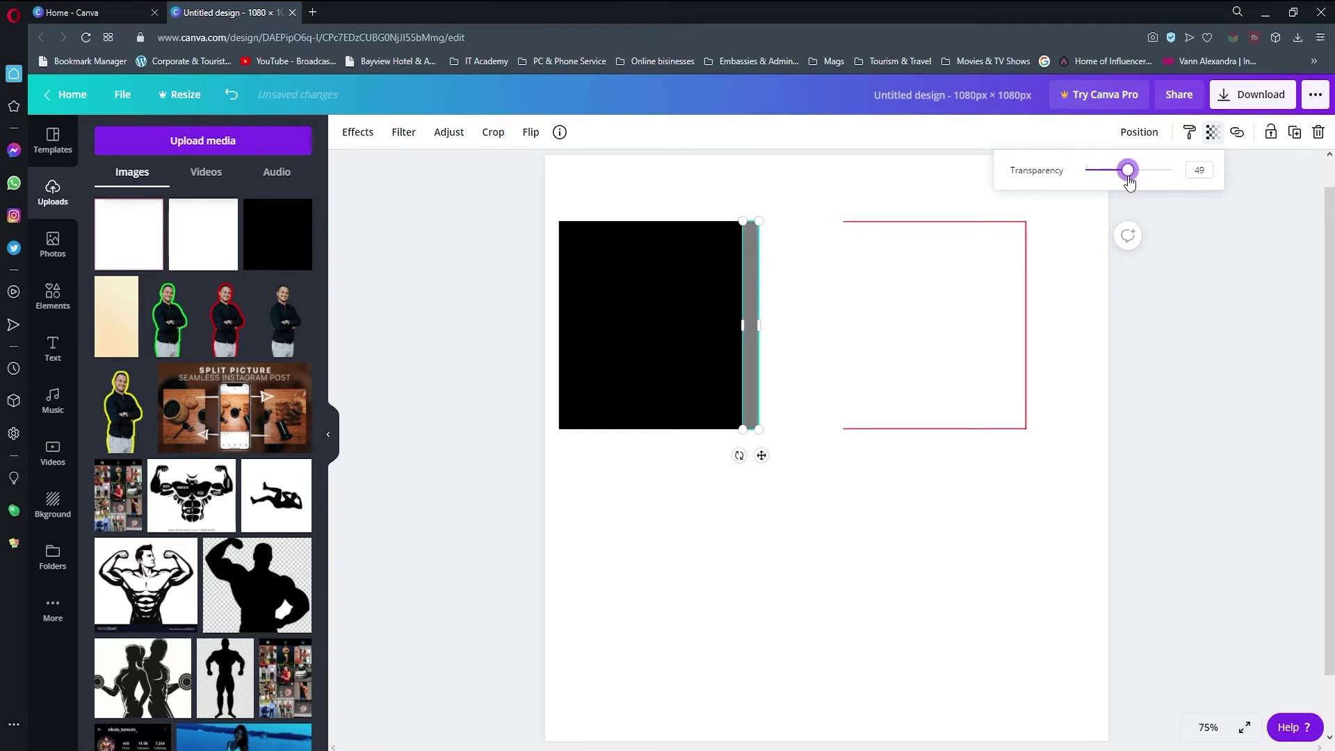
pyautogui.click(1071, 395)
# - Slide the white image left until it butts against the strip
pyautogui.click(944, 381)
pyautogui.moveTo(944, 381); pyautogui.dragTo(855, 382)
pyautogui.click(1044, 413)
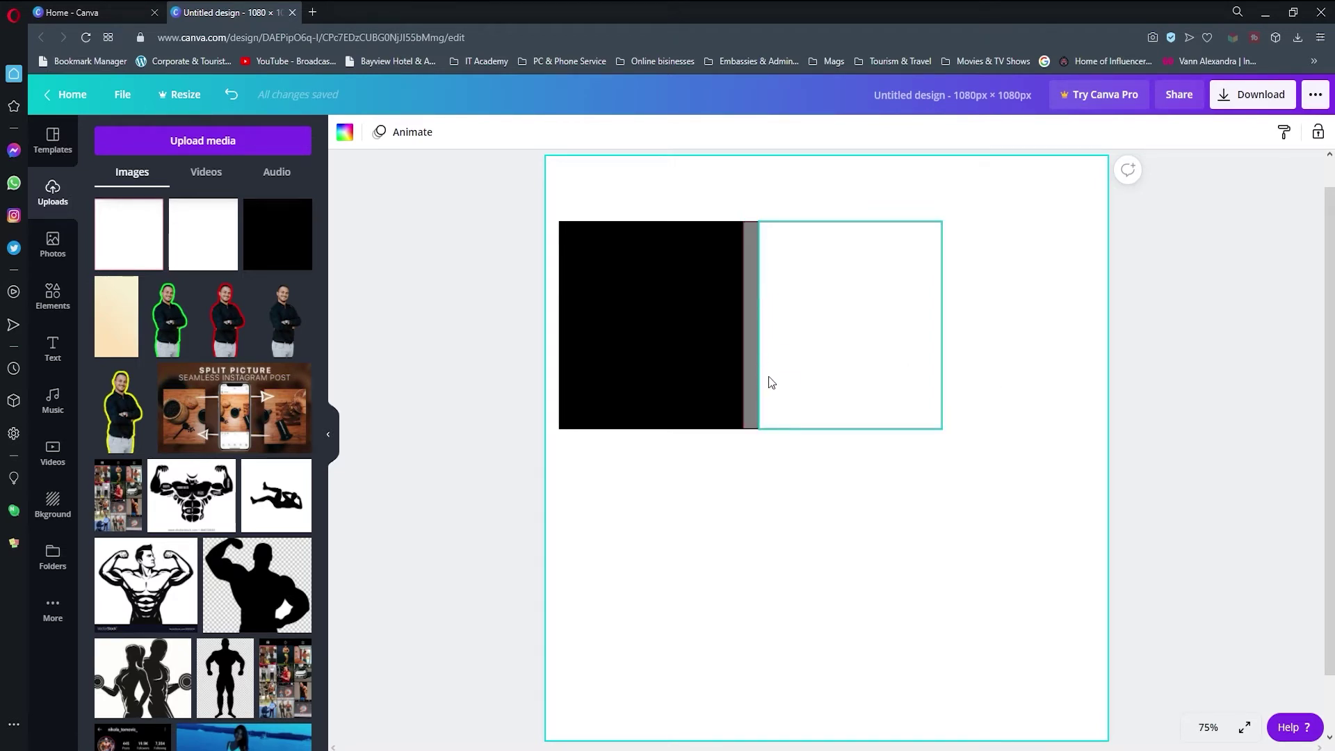
# - Add a second page and place the angry-man photo at its top-left
pyautogui.scroll(-1, 1061, 413)
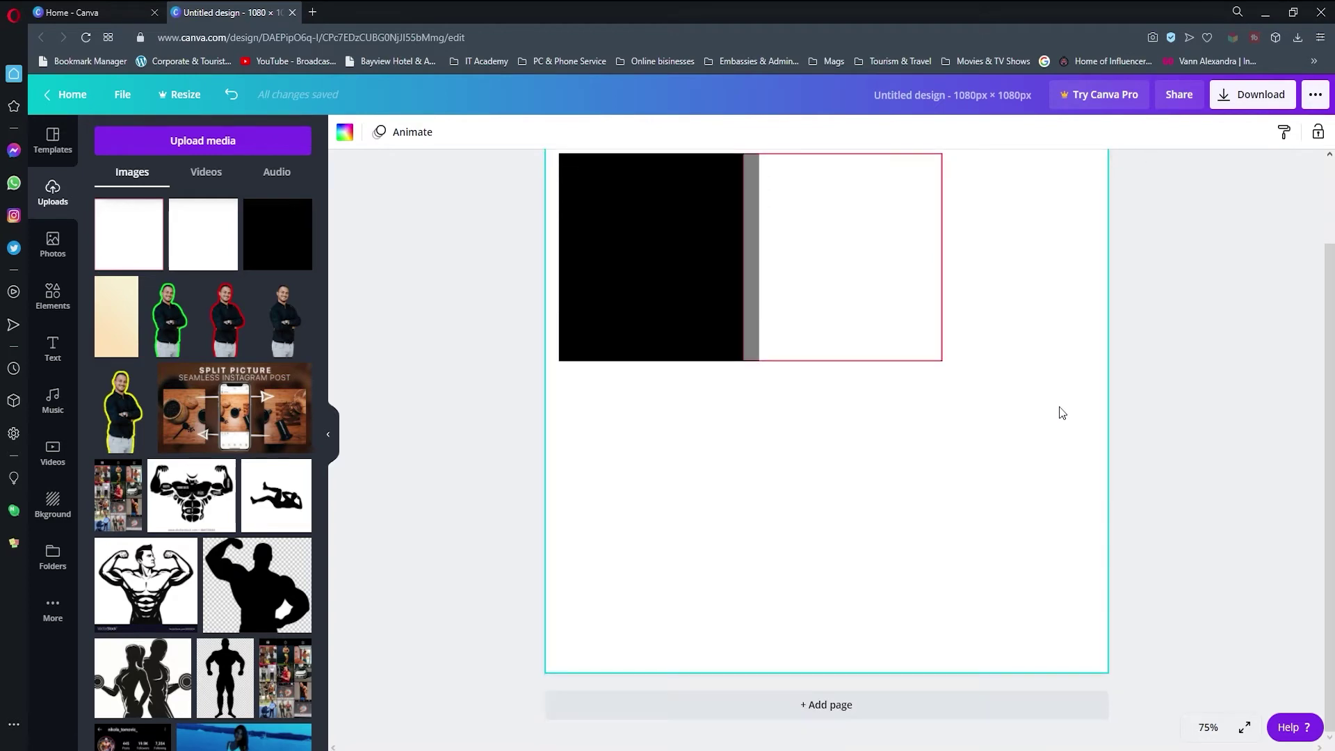
pyautogui.click(868, 707)
pyautogui.scroll(-5, 269, 485)
pyautogui.scroll(-20, 269, 484)
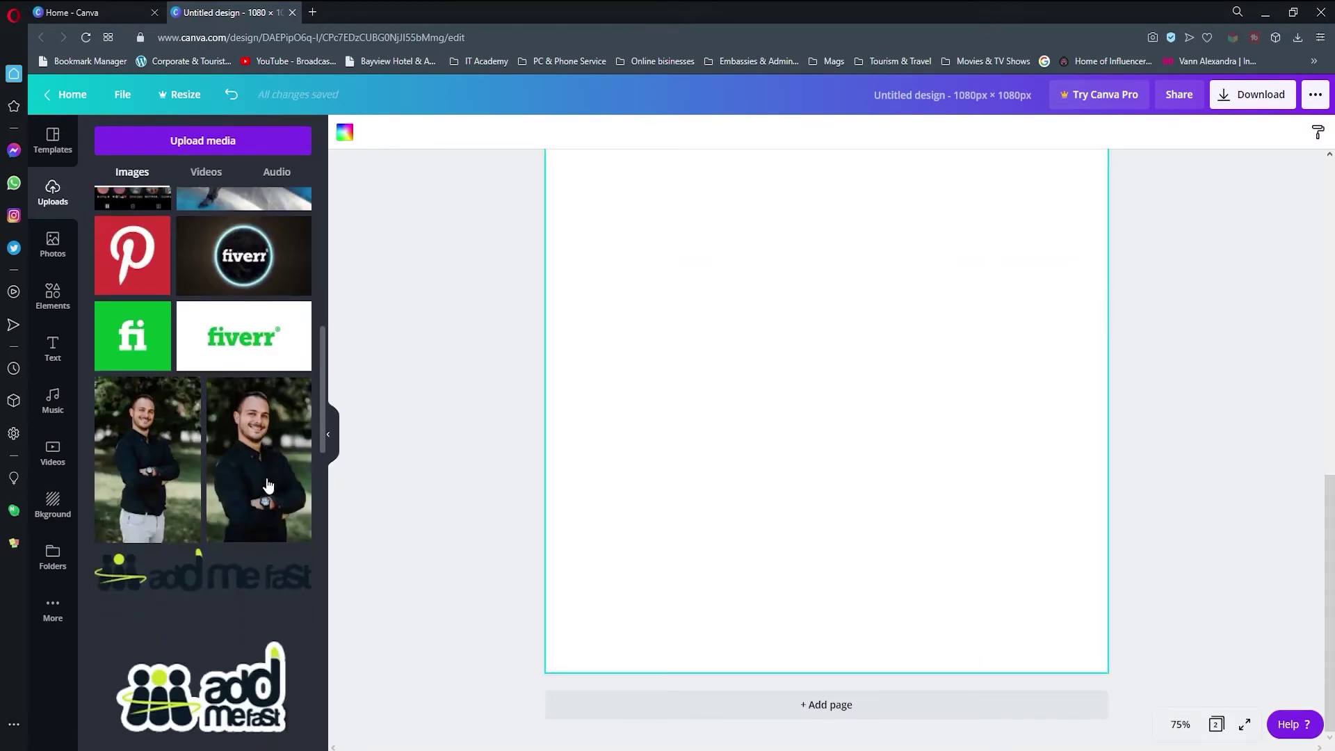
pyautogui.scroll(-3, 269, 485)
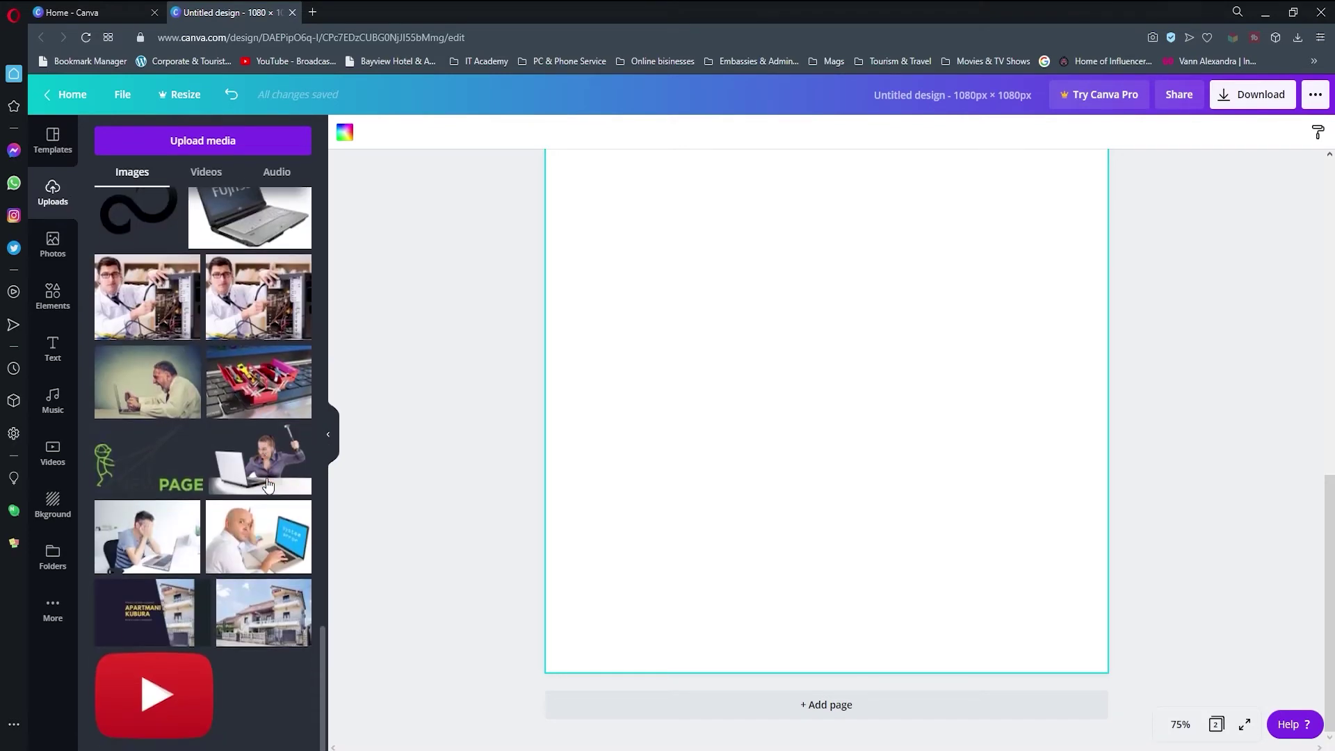
pyautogui.moveTo(153, 384); pyautogui.dragTo(674, 283)
pyautogui.moveTo(845, 363); pyautogui.dragTo(777, 315)
# - Add the toolbox photo beside it, sized to match the angry-man photo
pyautogui.moveTo(245, 390); pyautogui.dragTo(1012, 317)
pyautogui.moveTo(865, 431); pyautogui.dragTo(897, 404)
pyautogui.moveTo(706, 356); pyautogui.dragTo(691, 356)
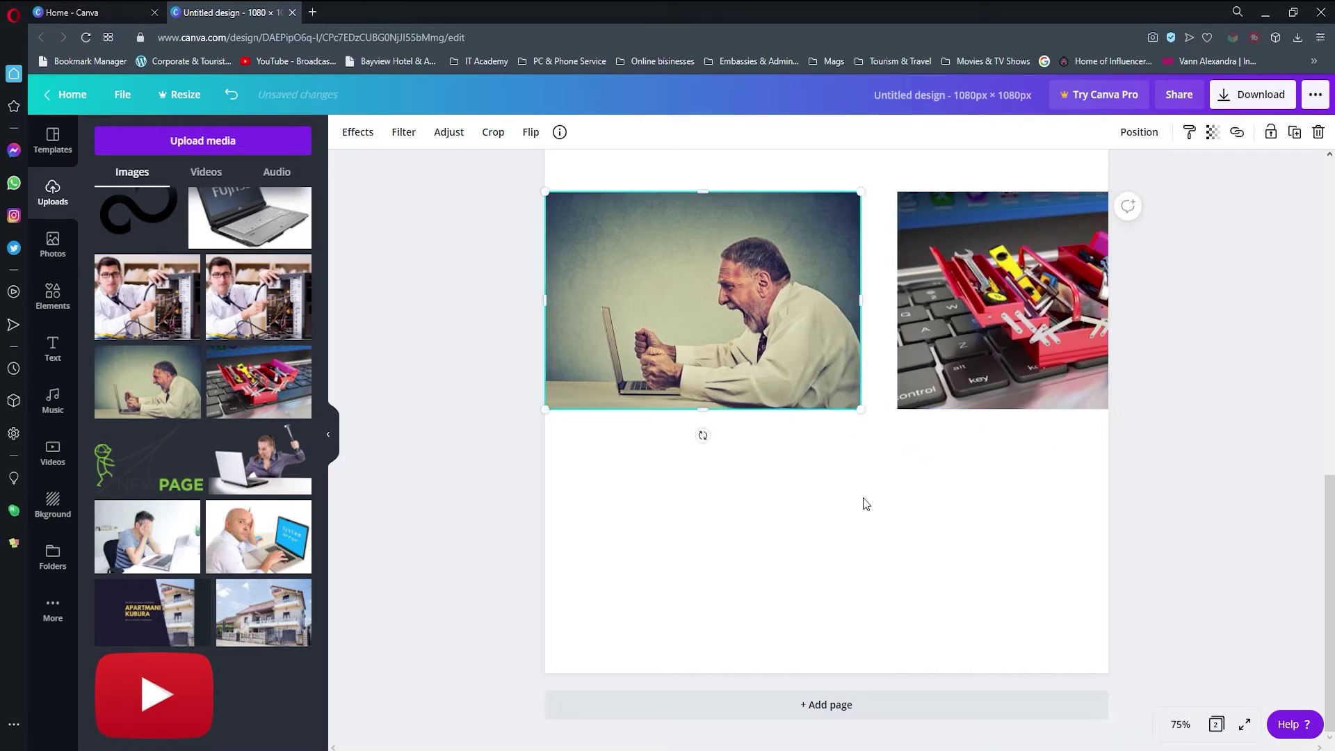
# - Move the toolbox photo left so it sits beside the man photo
pyautogui.click(864, 500)
pyautogui.moveTo(1025, 366); pyautogui.dragTo(996, 367)
pyautogui.click(963, 575)
# - Make a narrow keyboard slice from a toolbox copy and trim the original's left side
pyautogui.click(989, 323)
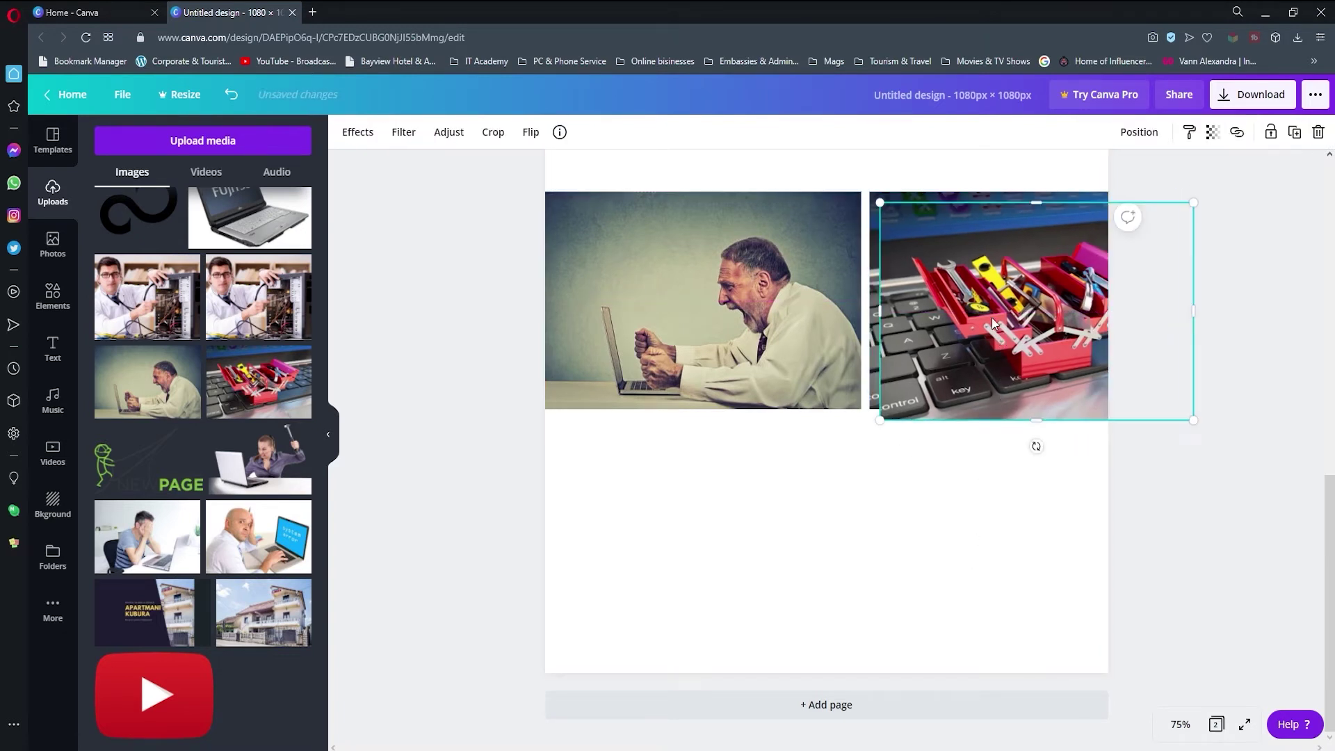
pyautogui.moveTo(1014, 269); pyautogui.dragTo(914, 473)
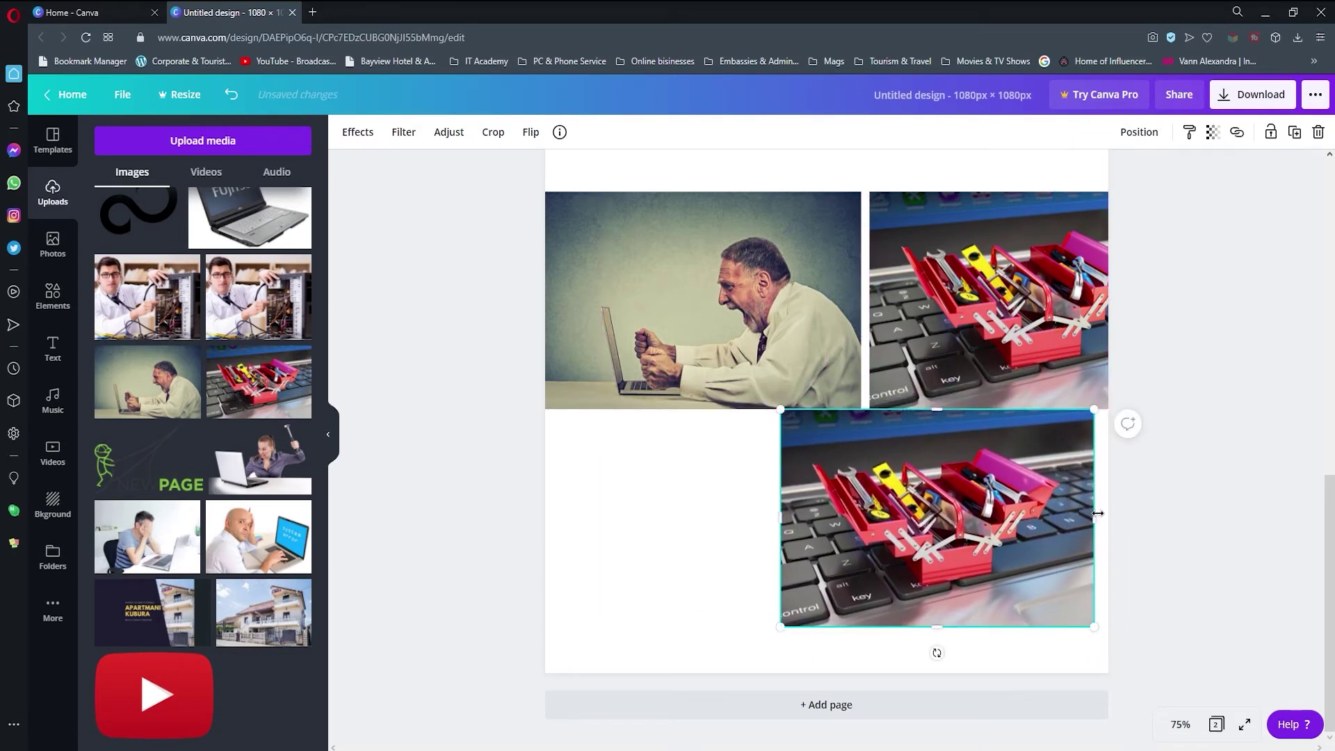
pyautogui.moveTo(1095, 520); pyautogui.dragTo(904, 481)
pyautogui.click(883, 310)
pyautogui.moveTo(871, 303); pyautogui.dragTo(951, 304)
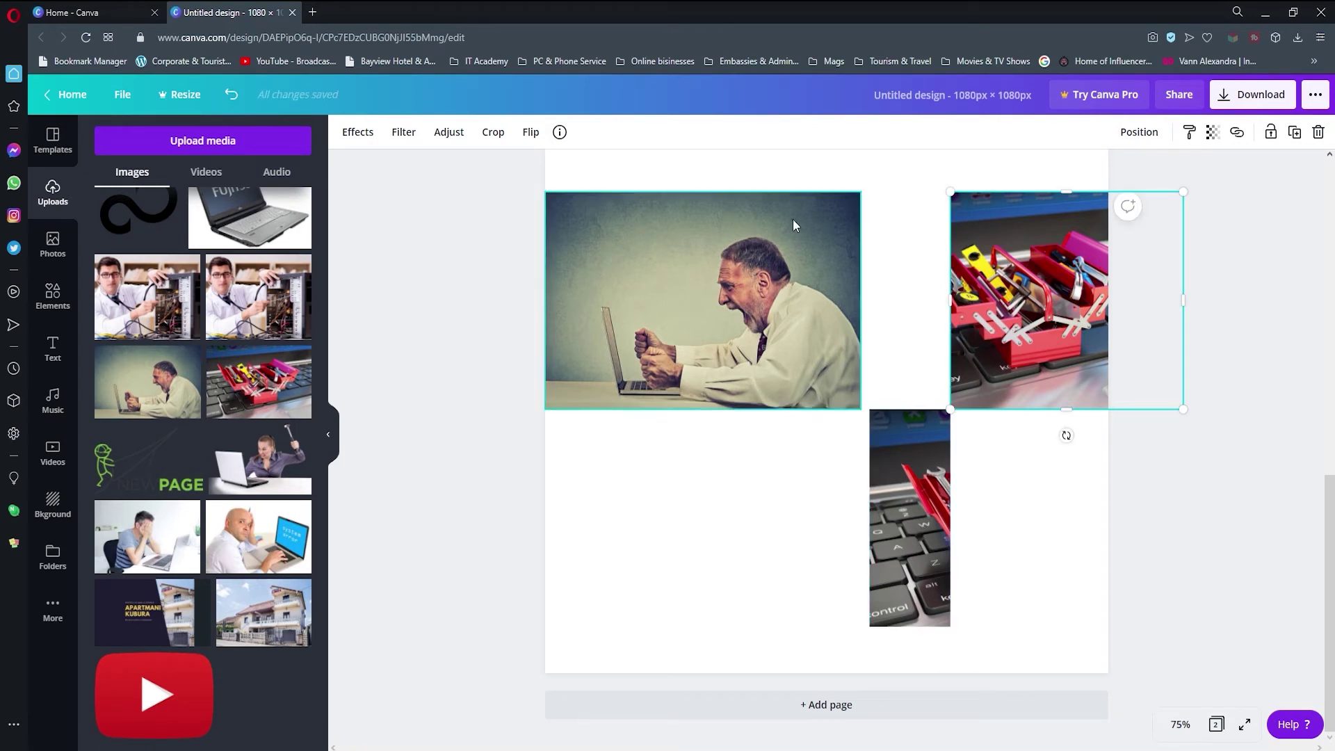
# - Lay the keyboard slice over the photos' seam and butt the toolbox photo against it
pyautogui.click(914, 528)
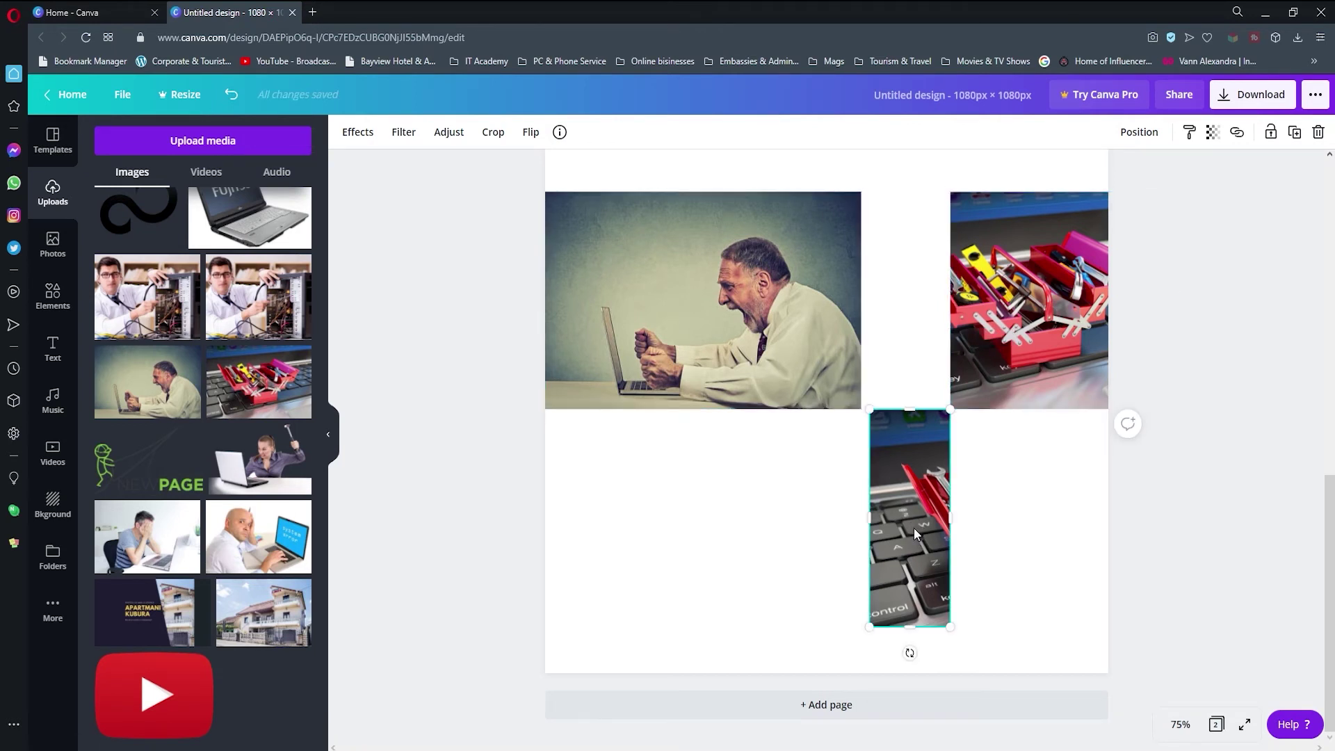
pyautogui.moveTo(914, 528); pyautogui.dragTo(821, 312)
pyautogui.moveTo(1008, 282); pyautogui.dragTo(918, 276)
pyautogui.click(907, 466)
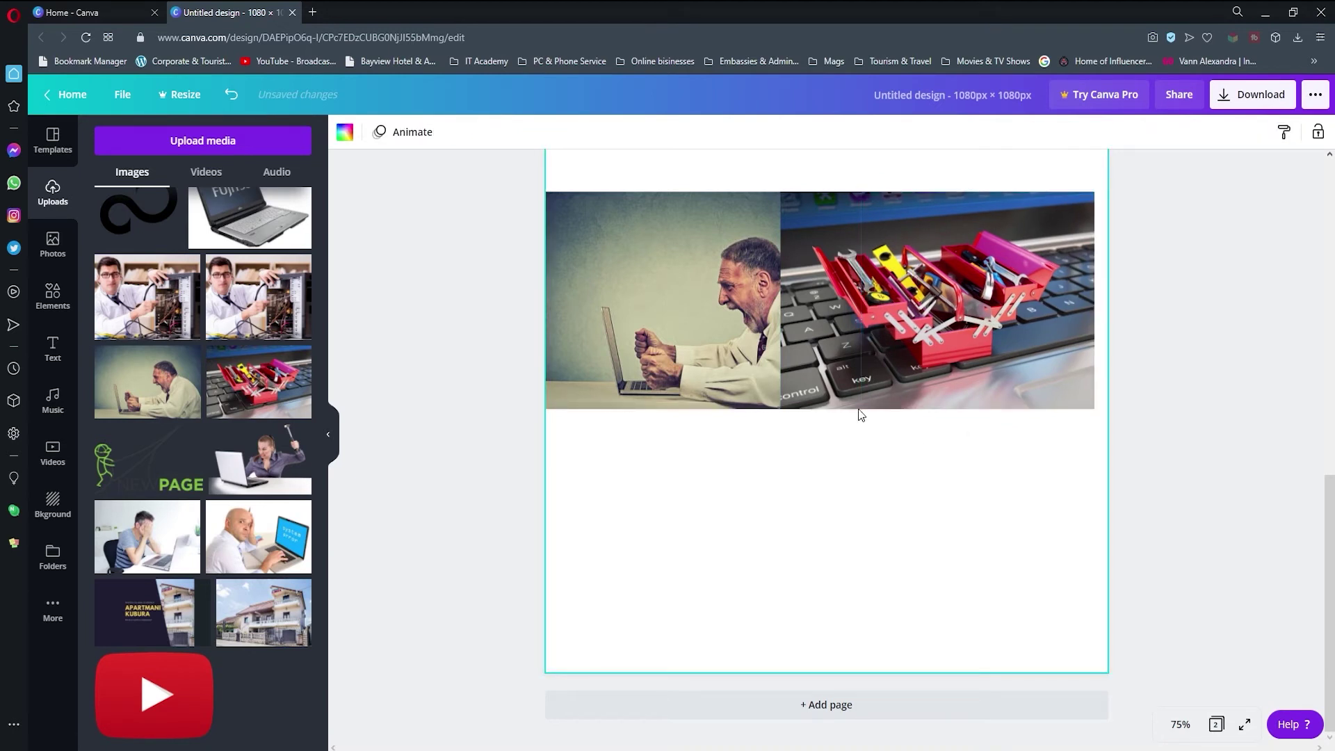
# - Lower the keyboard slice's transparency to 68
pyautogui.click(816, 306)
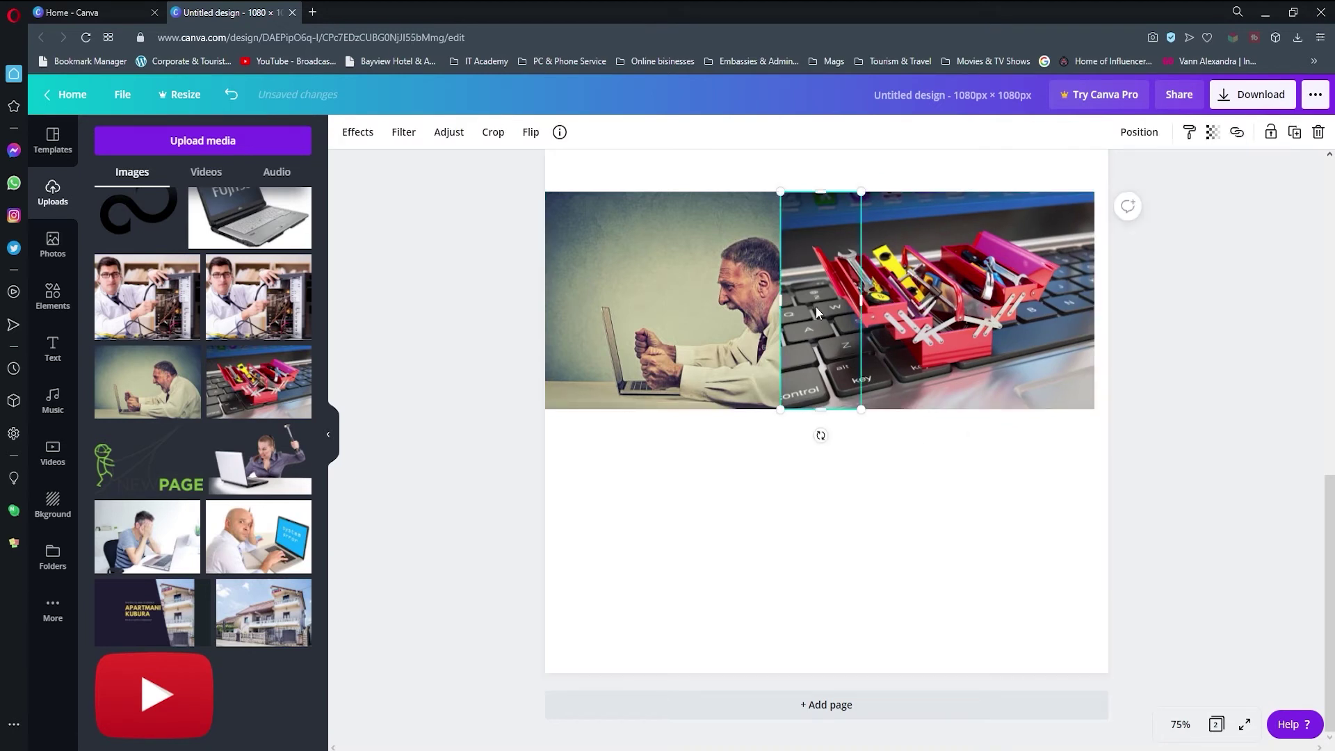
pyautogui.click(1214, 136)
pyautogui.moveTo(1174, 173); pyautogui.dragTo(1151, 174)
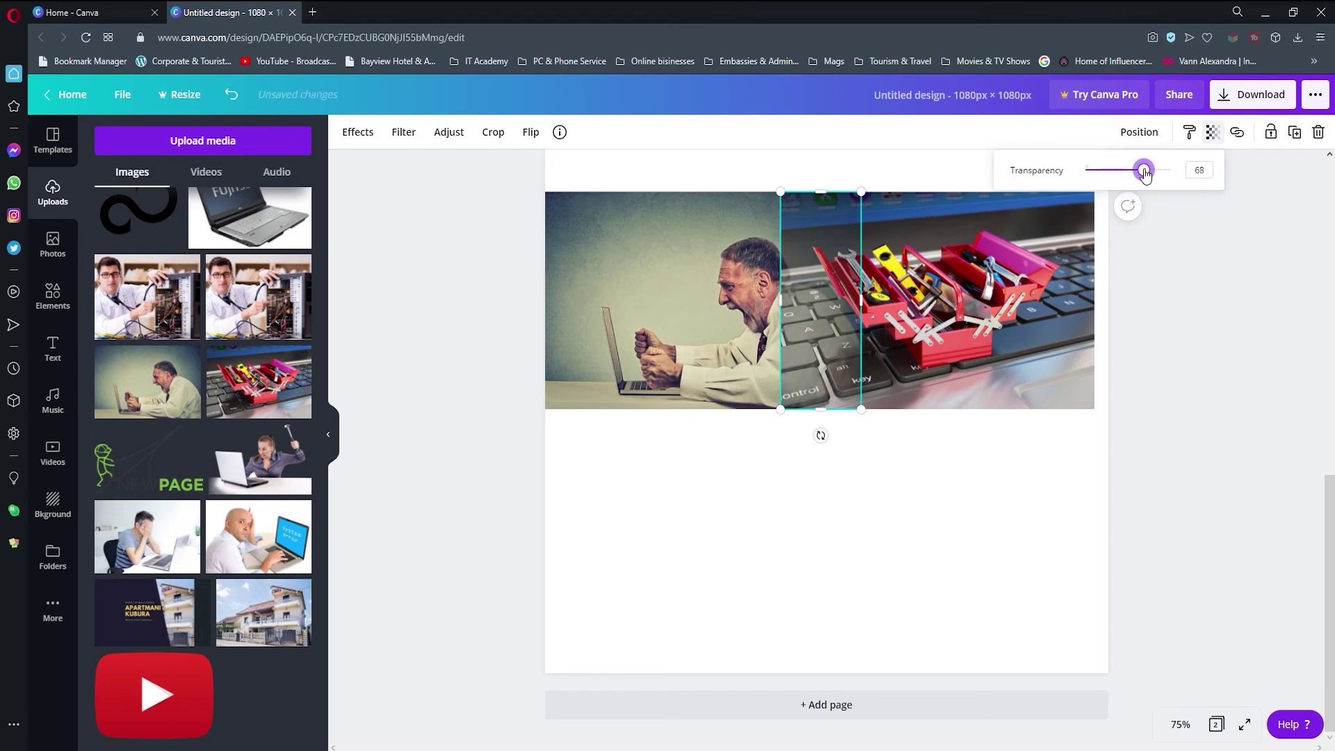
# - At 125% zoom, widen the toolbox photo leftward to width 454, then return to 50%
pyautogui.click(891, 556)
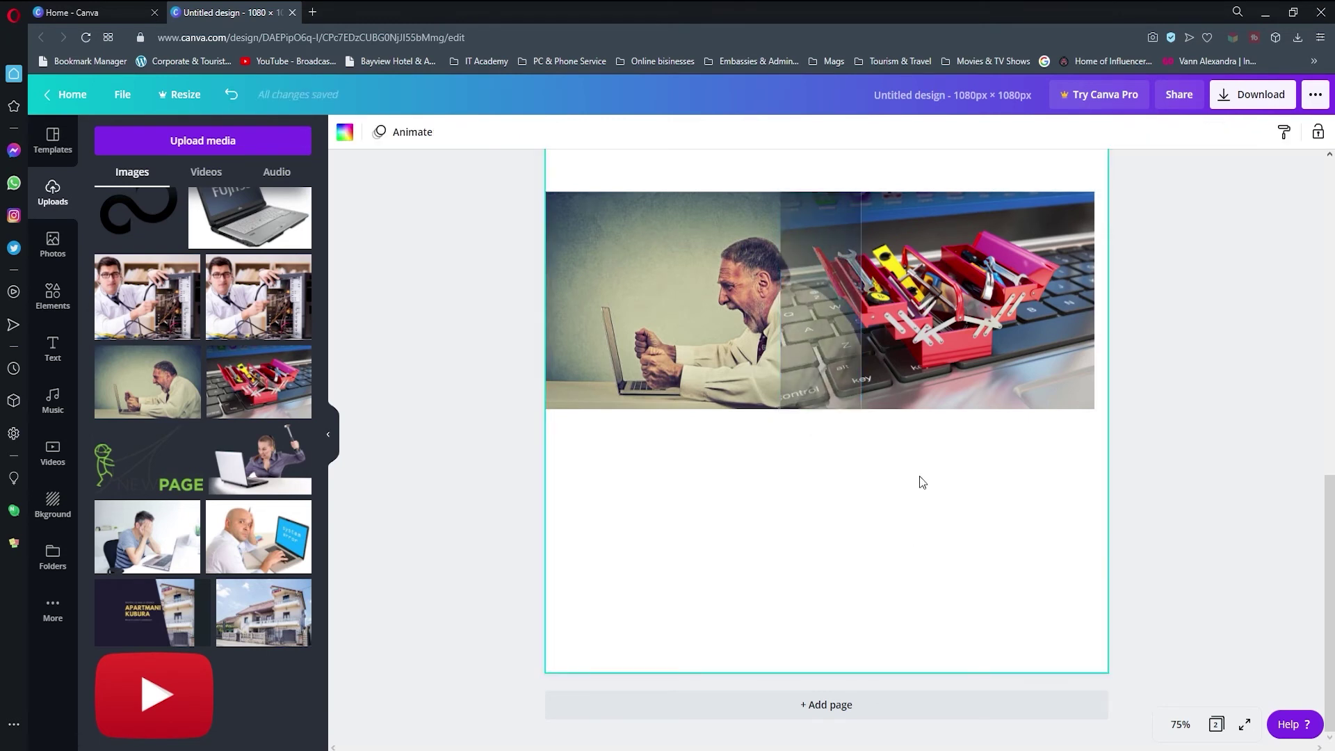
pyautogui.click(922, 366)
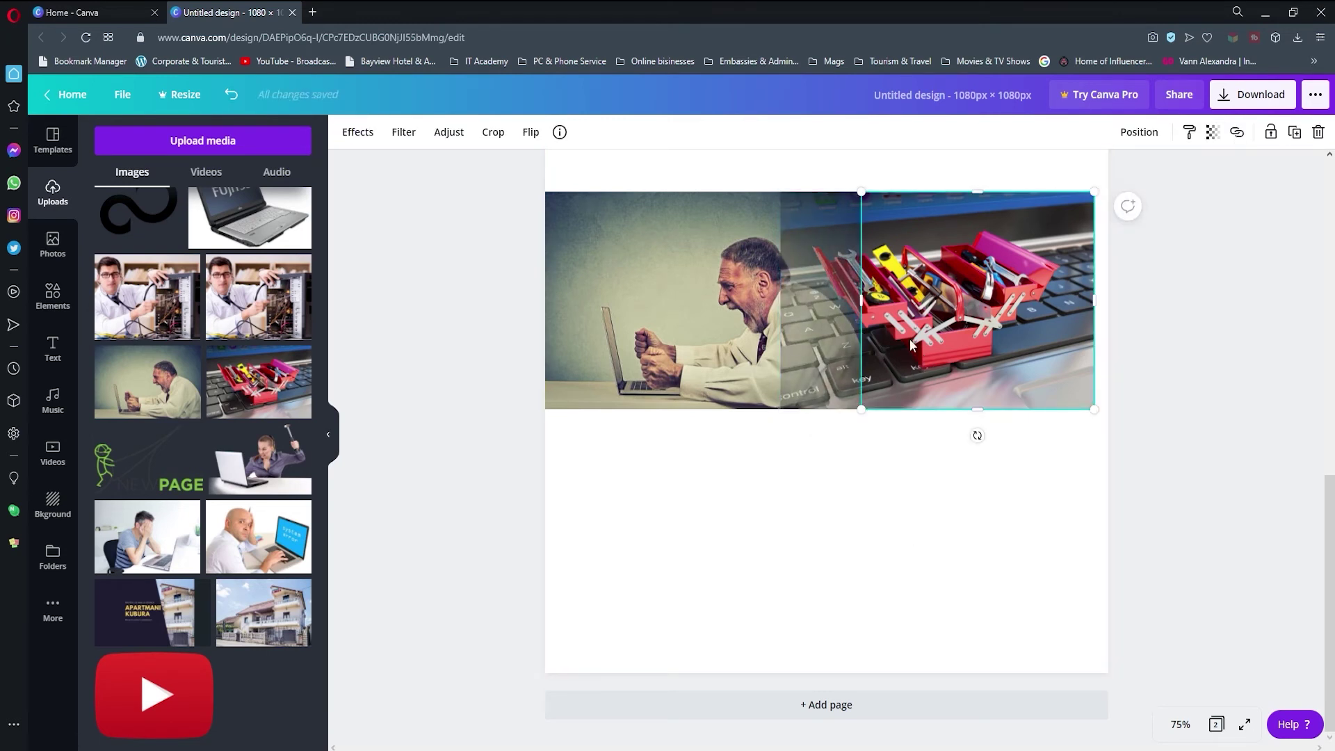
pyautogui.click(1179, 723)
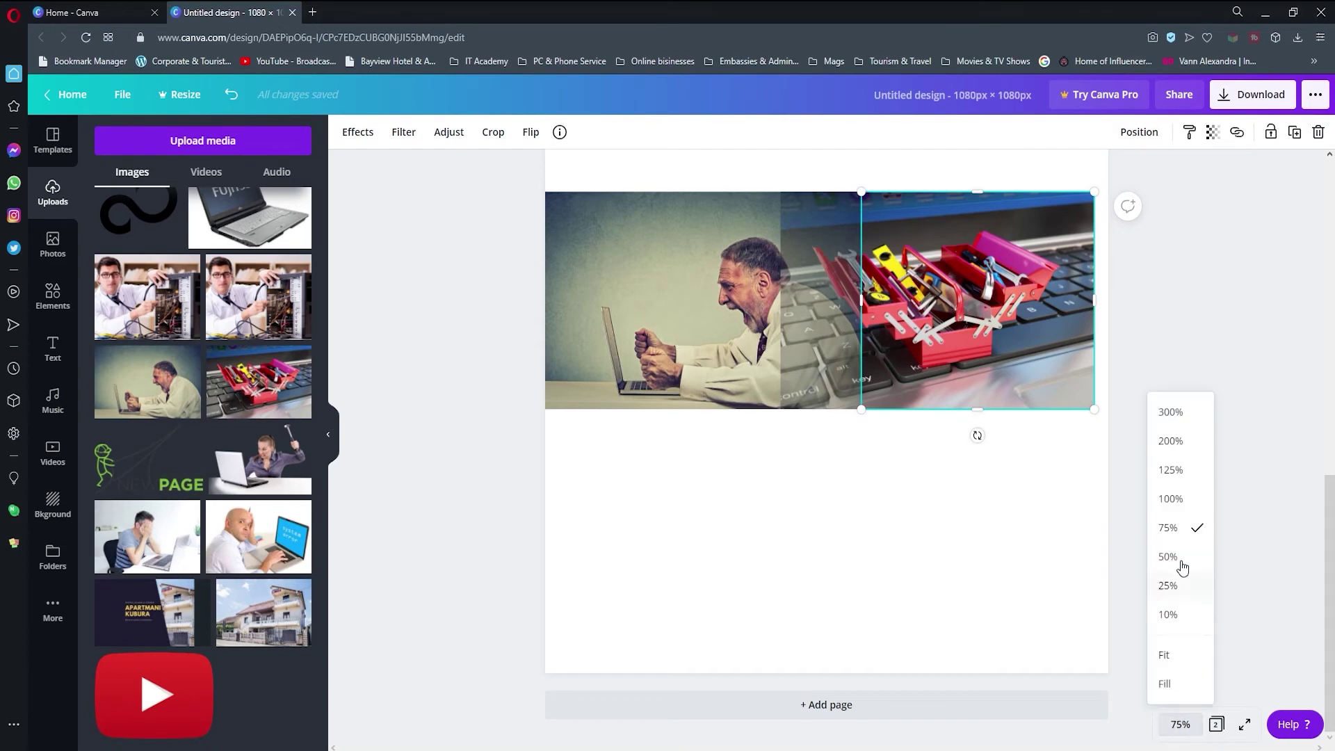
pyautogui.click(1178, 469)
pyautogui.scroll(3, 1092, 618)
pyautogui.scroll(-1, 973, 250)
pyautogui.click(962, 263)
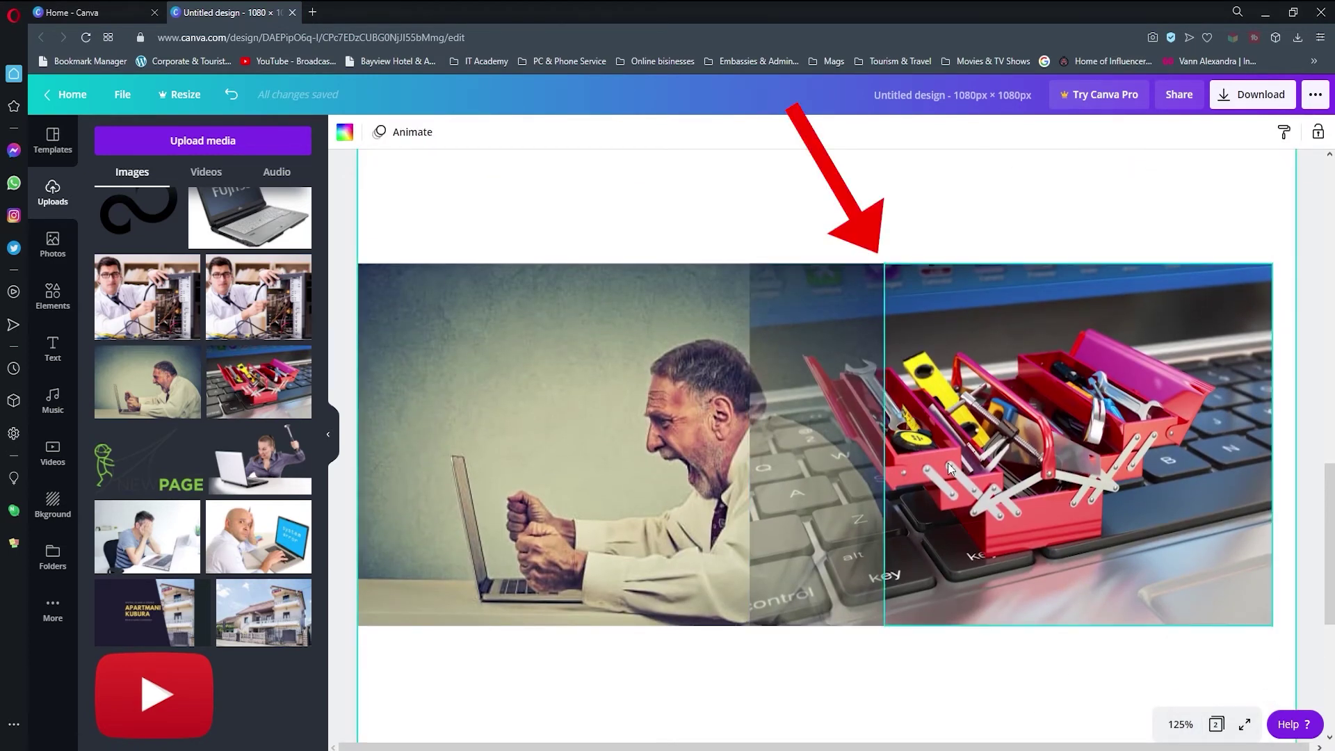
pyautogui.click(1045, 473)
pyautogui.moveTo(884, 444); pyautogui.dragTo(879, 444)
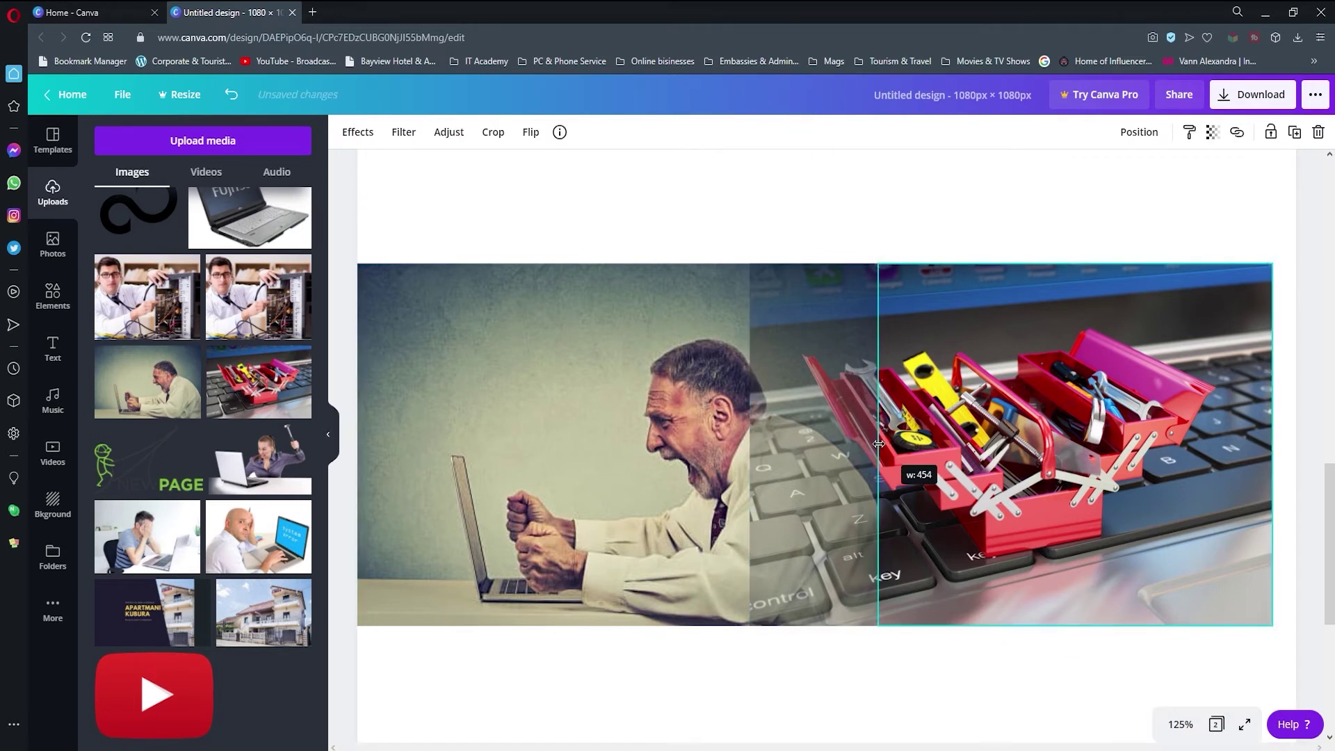
pyautogui.click(920, 209)
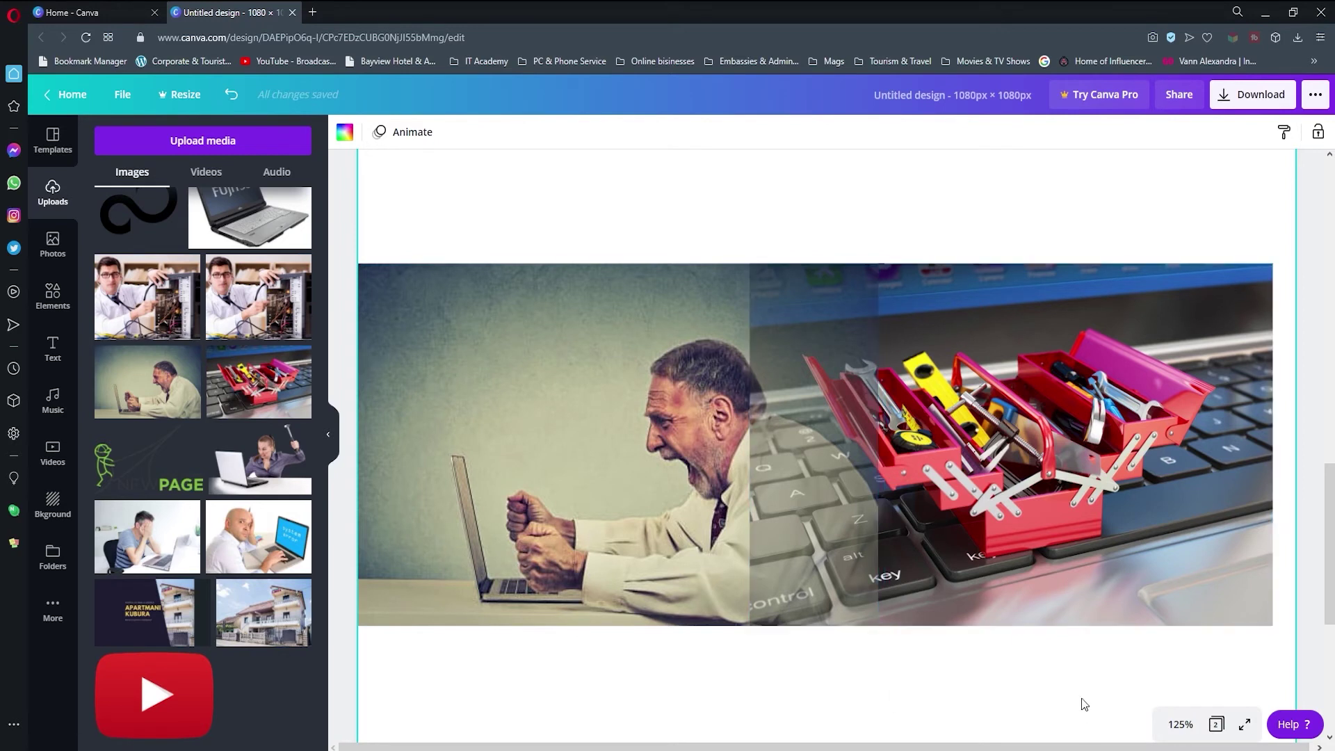
pyautogui.click(1180, 724)
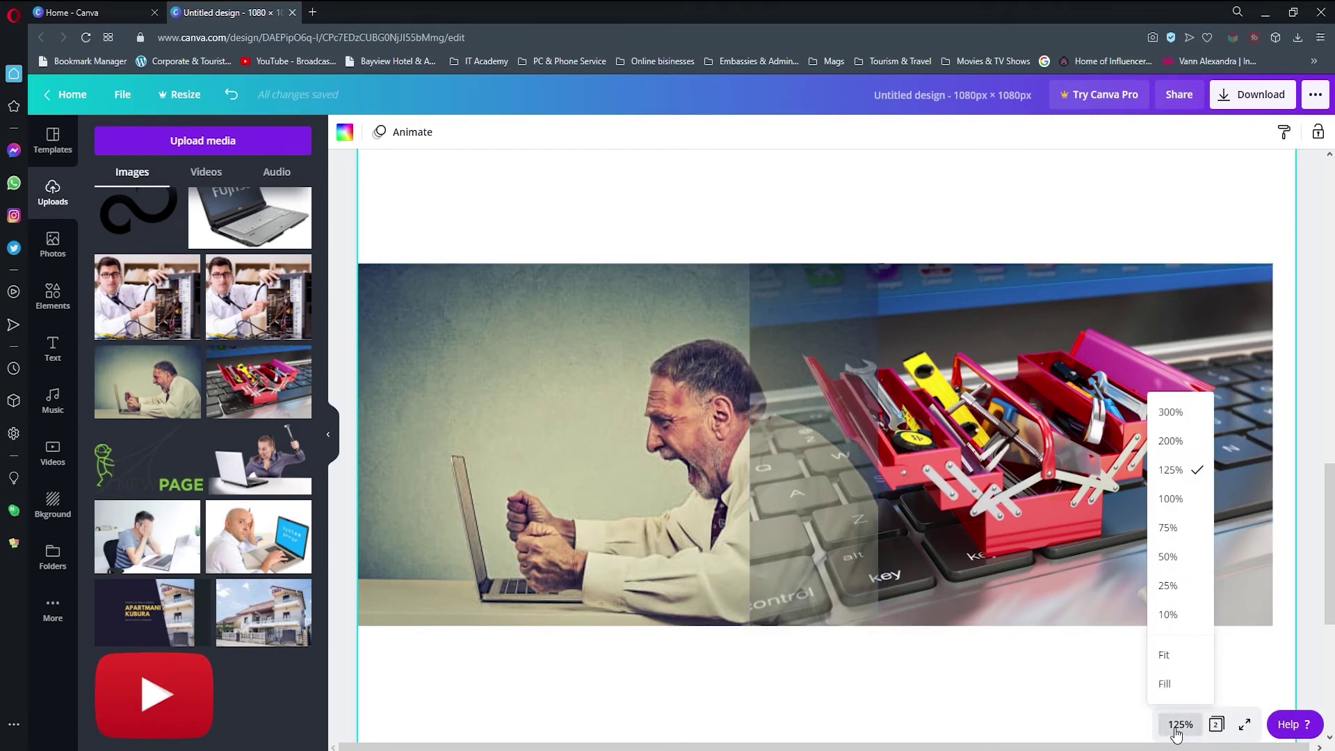
pyautogui.click(1170, 557)
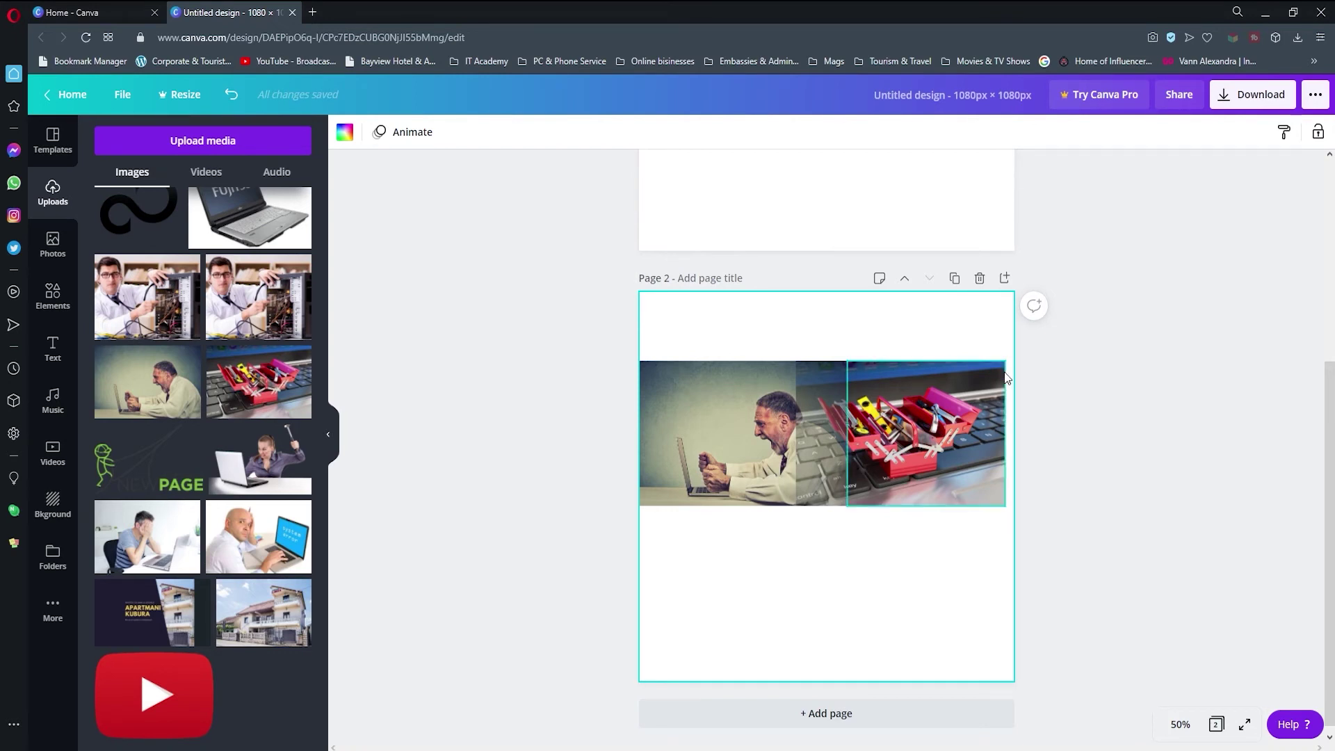
# - Group the two photos on page 2, undoing an accidental move of the group
pyautogui.moveTo(1000, 362); pyautogui.dragTo(690, 520)
pyautogui.rightClick(698, 435)
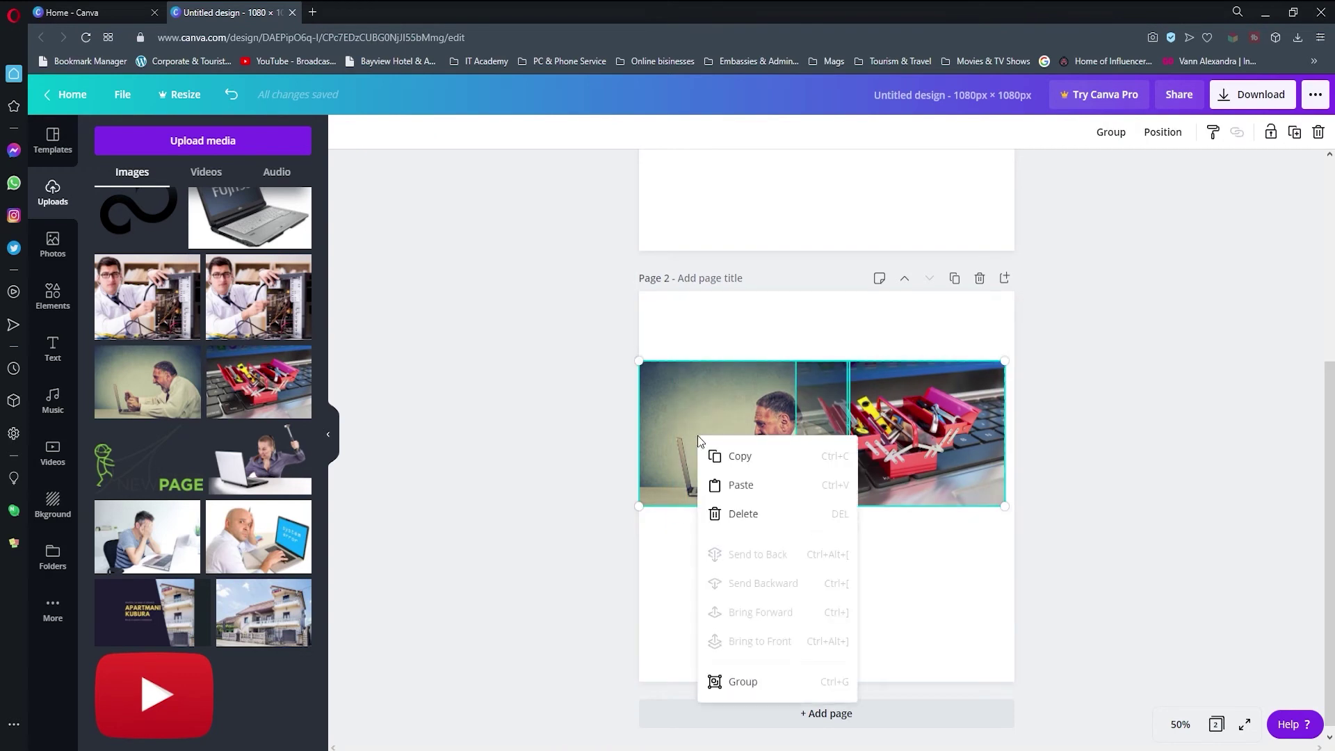
pyautogui.click(742, 681)
pyautogui.moveTo(826, 444); pyautogui.dragTo(848, 477)
pyautogui.hotkey('ctrl', 'z')
# - Group the black, grey and white blocks on page 1 and move the group lower and right
pyautogui.moveTo(924, 434); pyautogui.dragTo(682, 249)
pyautogui.rightClick(742, 283)
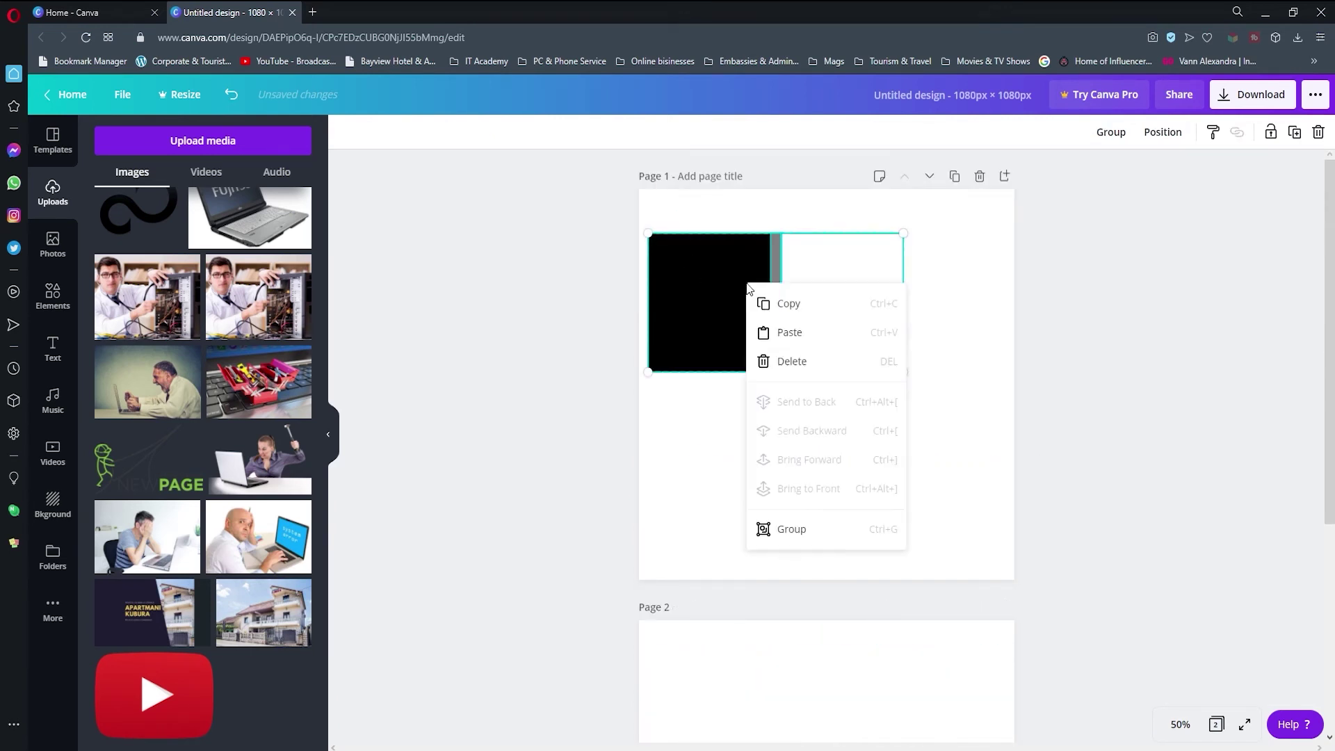
pyautogui.click(819, 539)
pyautogui.moveTo(840, 310); pyautogui.dragTo(882, 393)
# - Download page 1 of the design as a JPG and dismiss the Canva Pro promotion
pyautogui.click(1203, 234)
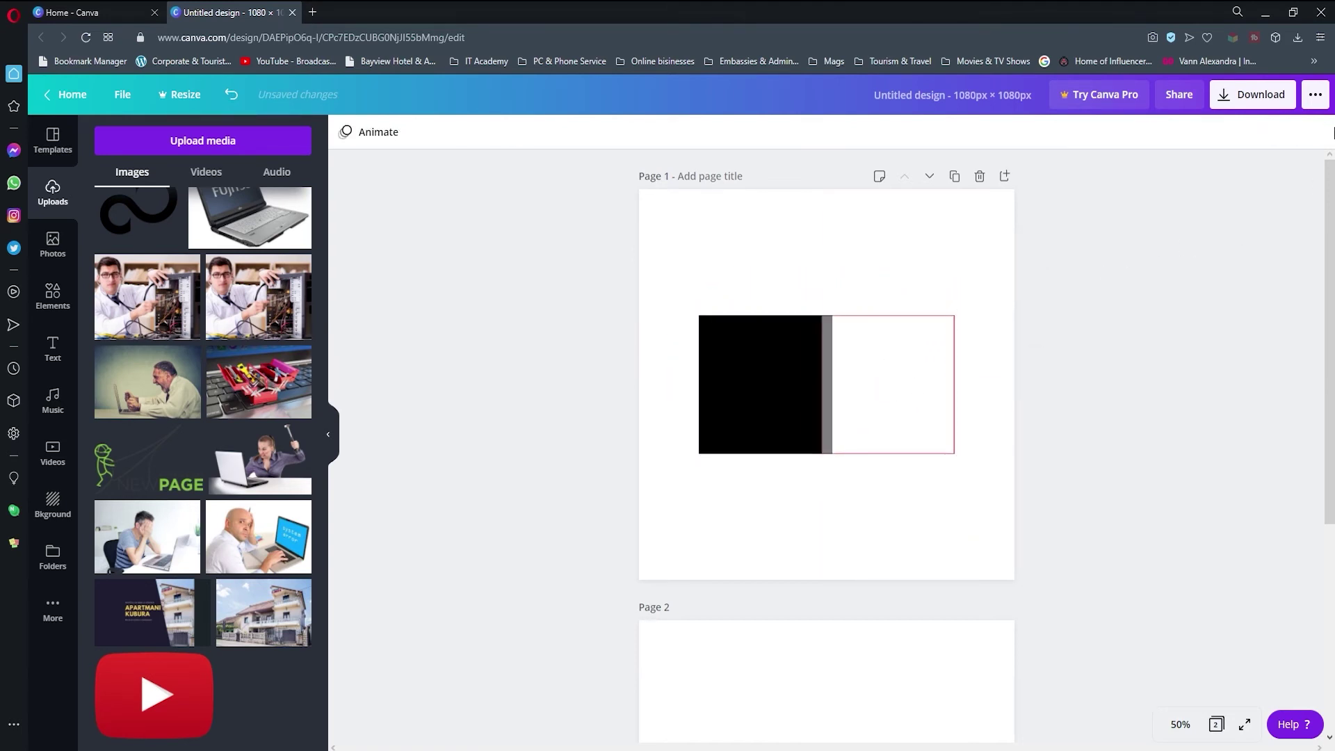
pyautogui.click(1315, 97)
pyautogui.click(1125, 208)
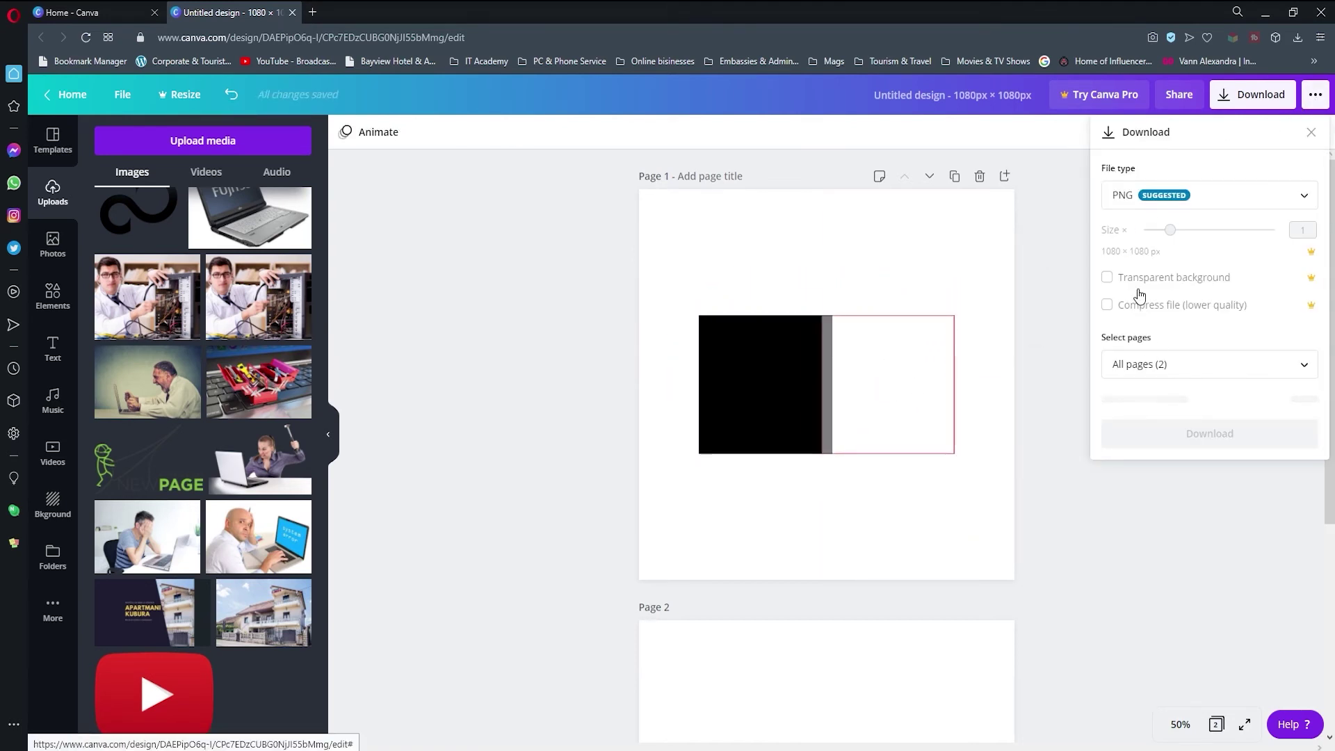
pyautogui.click(1154, 197)
pyautogui.click(1148, 243)
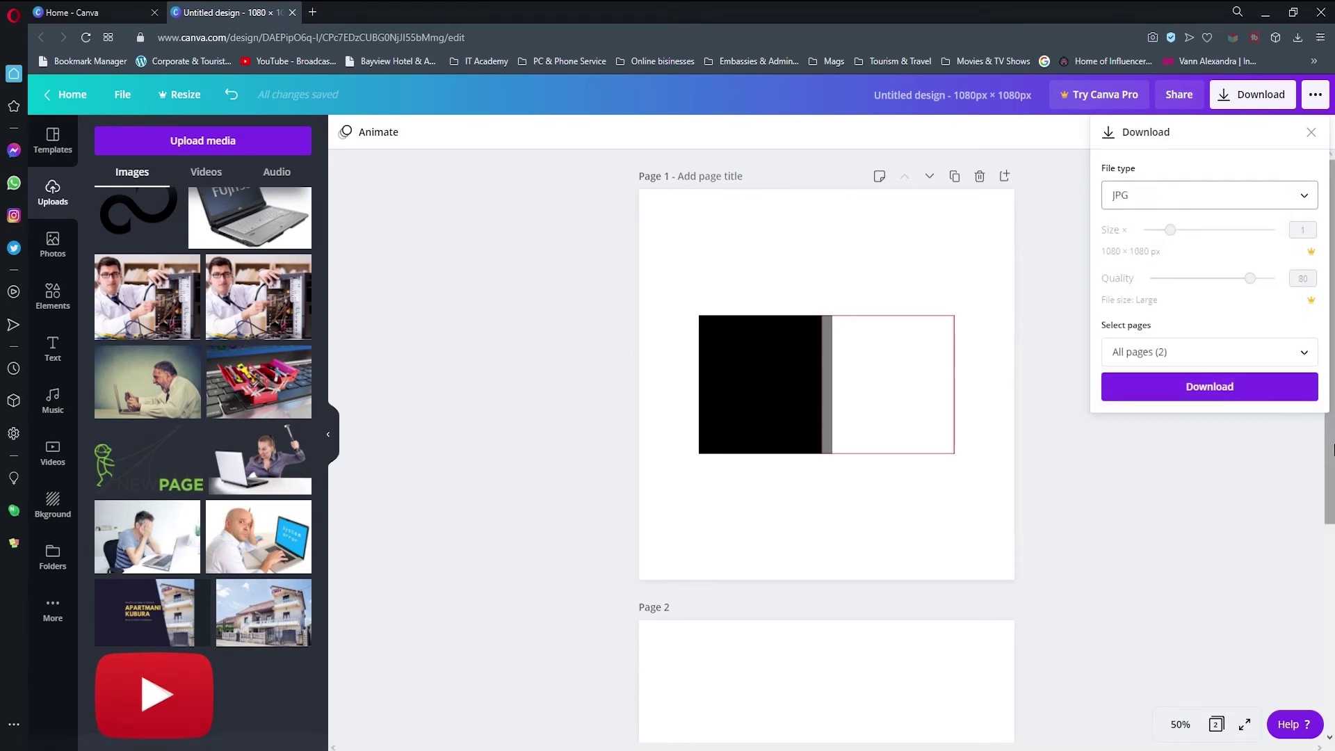
pyautogui.click(1231, 353)
pyautogui.click(1301, 433)
pyautogui.click(1248, 535)
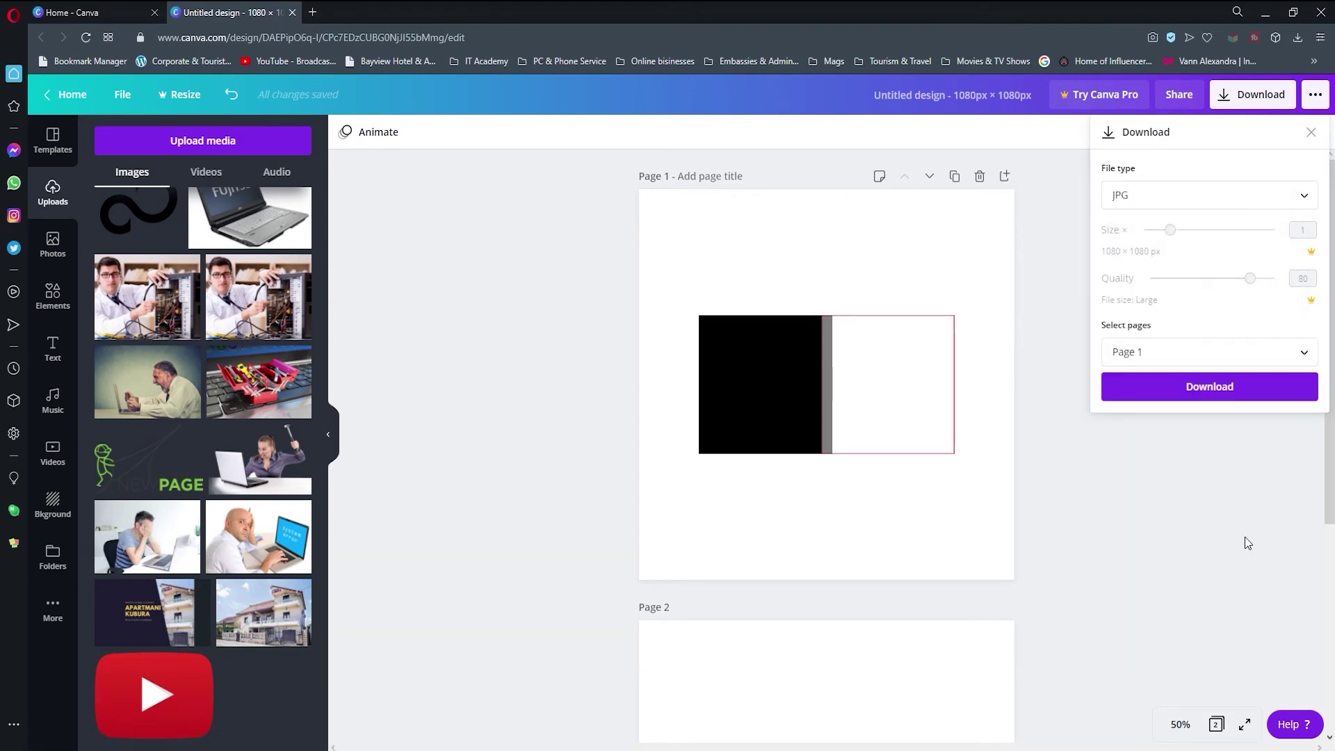
pyautogui.click(1209, 397)
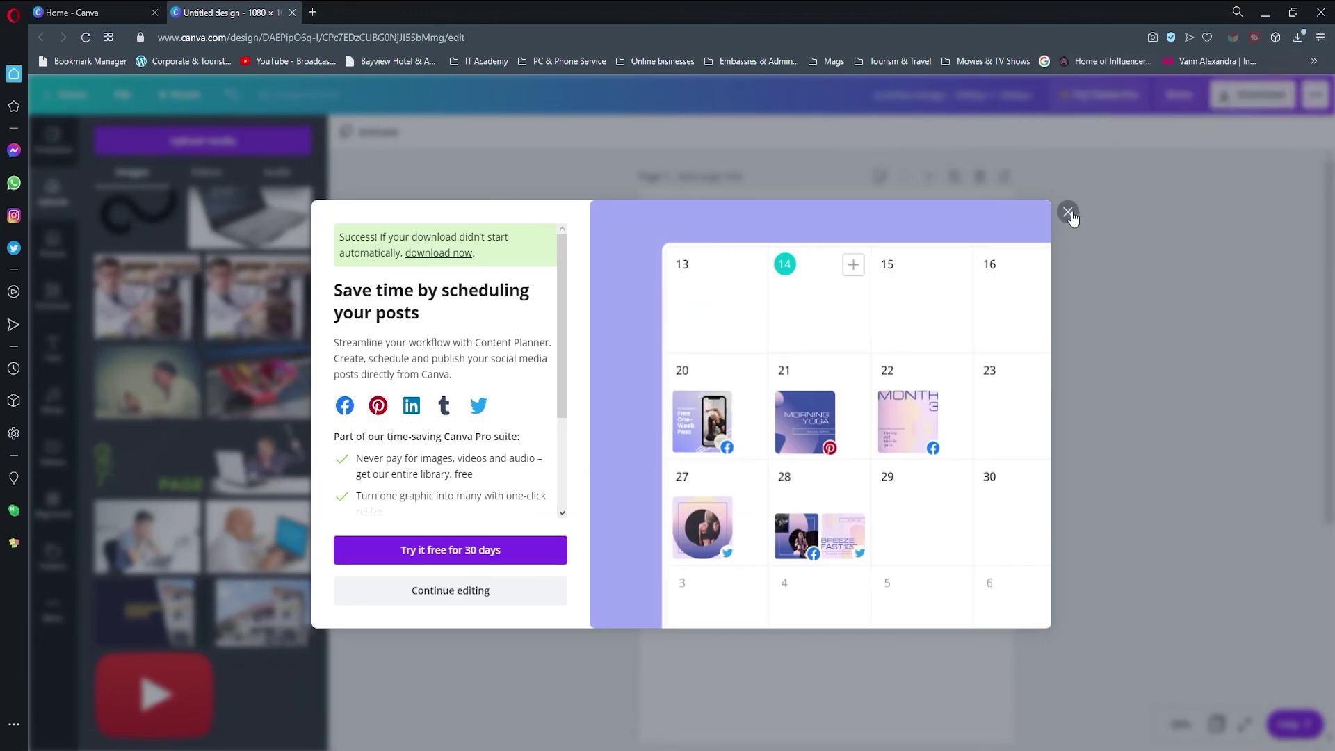
pyautogui.click(1067, 215)
# - Download page 2 of the design as a JPG and dismiss the Canva Pro promotion
pyautogui.click(1321, 101)
pyautogui.click(1317, 103)
pyautogui.click(1317, 104)
pyautogui.click(1121, 210)
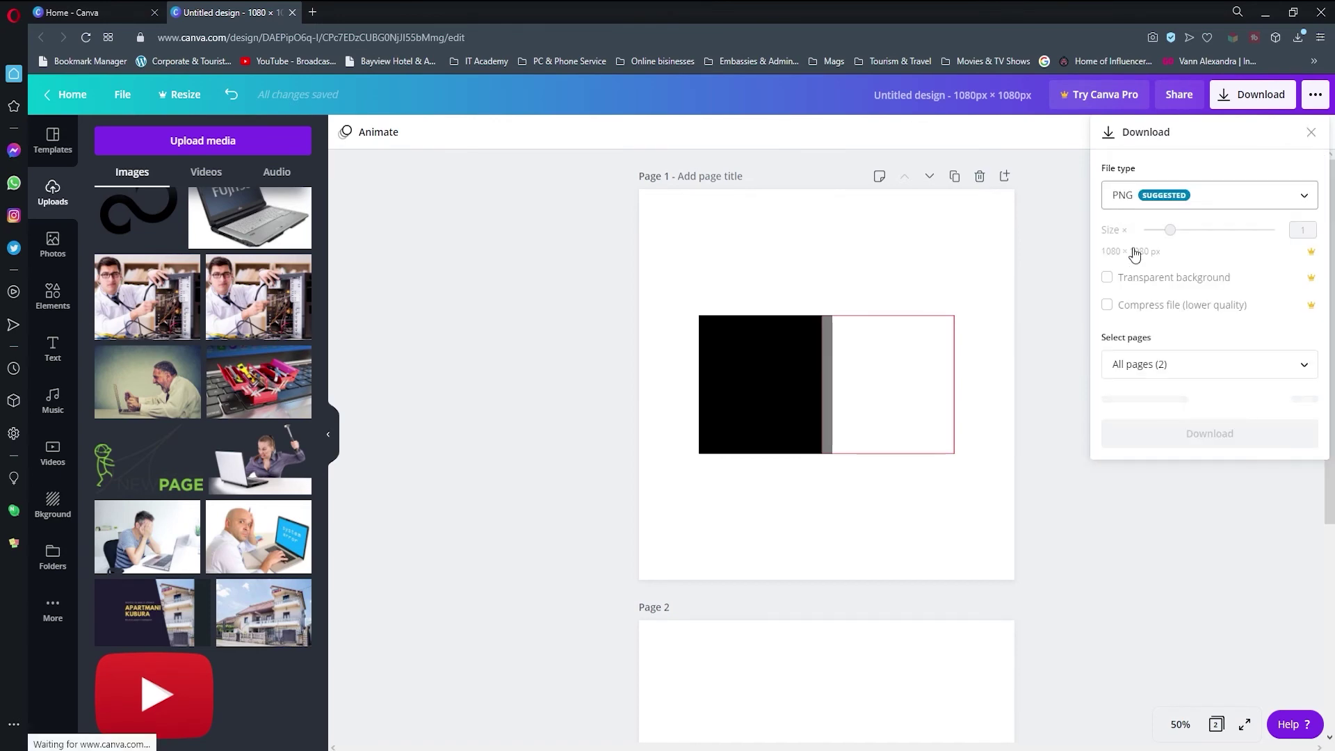
pyautogui.click(1222, 195)
pyautogui.click(1182, 267)
pyautogui.click(1302, 352)
pyautogui.click(1274, 530)
pyautogui.click(1209, 398)
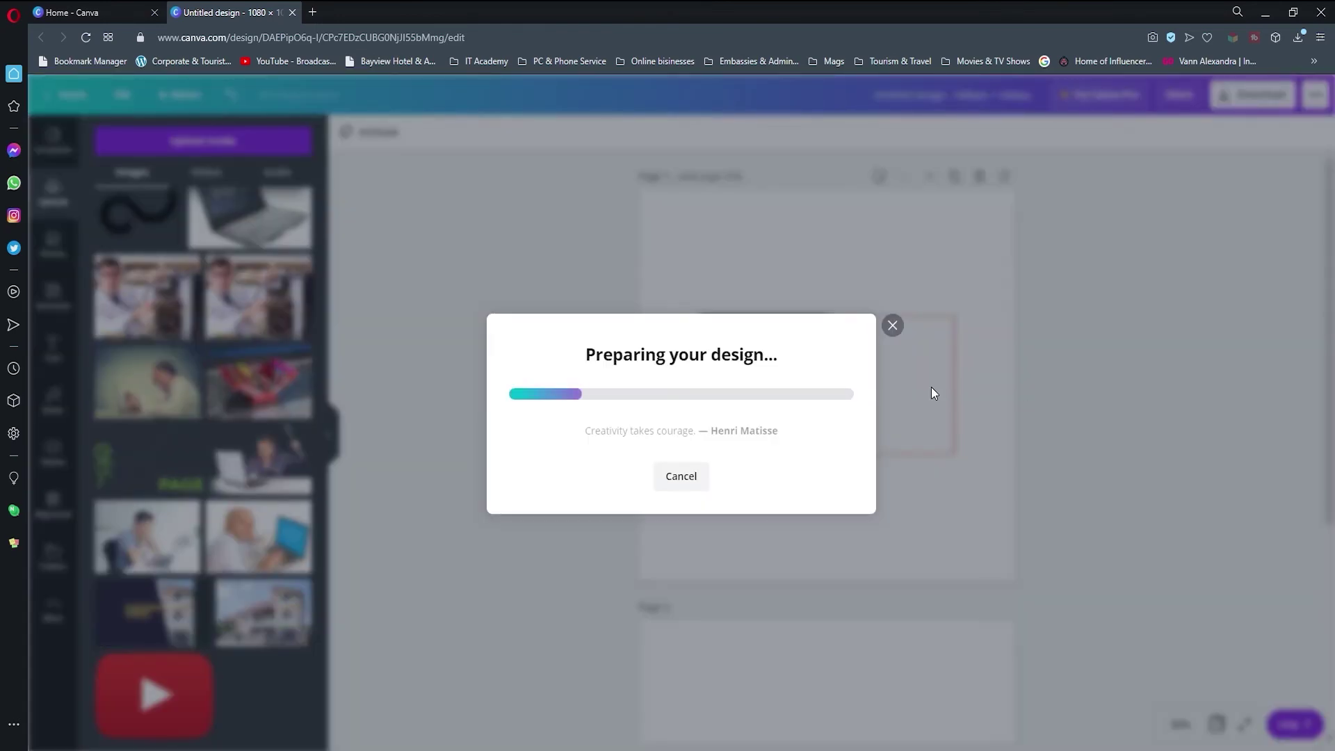
pyautogui.click(1063, 216)
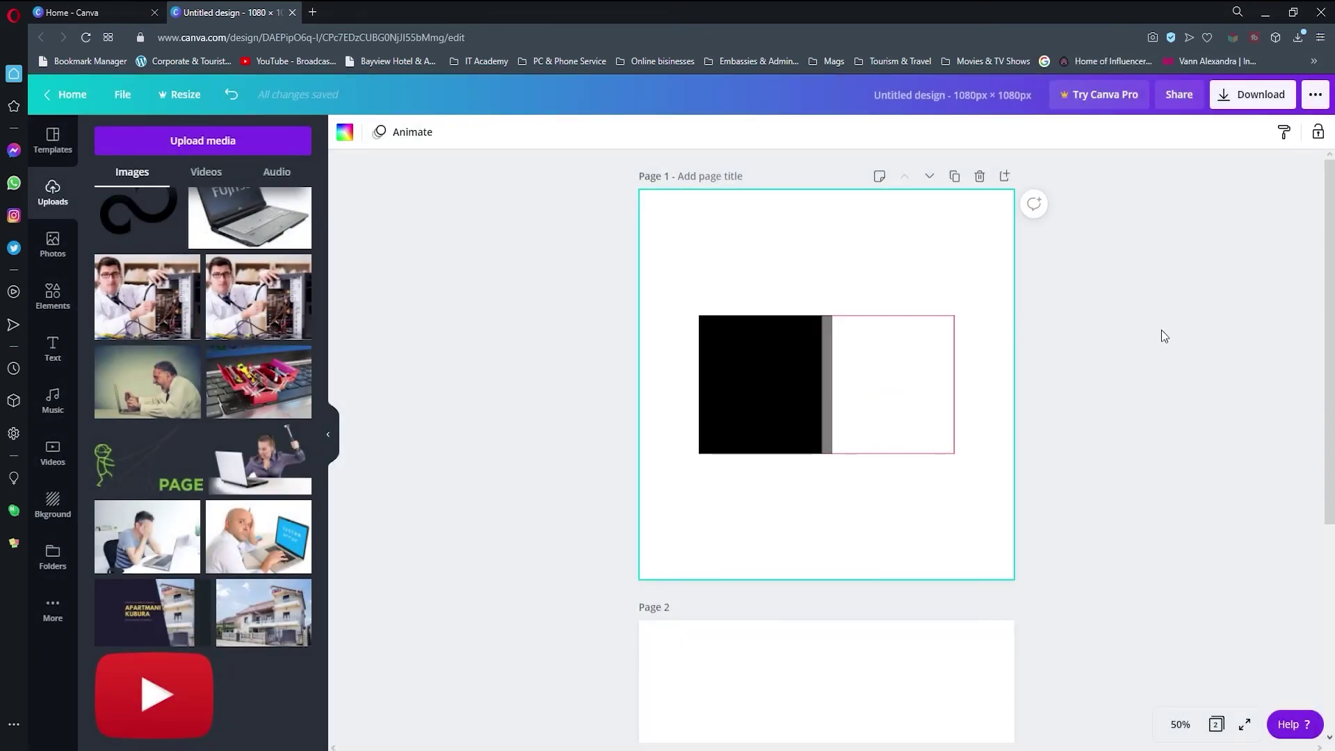
# - Open Untitled design (3) from the Downloads folder in Paint using Edit
pyautogui.click(1298, 38)
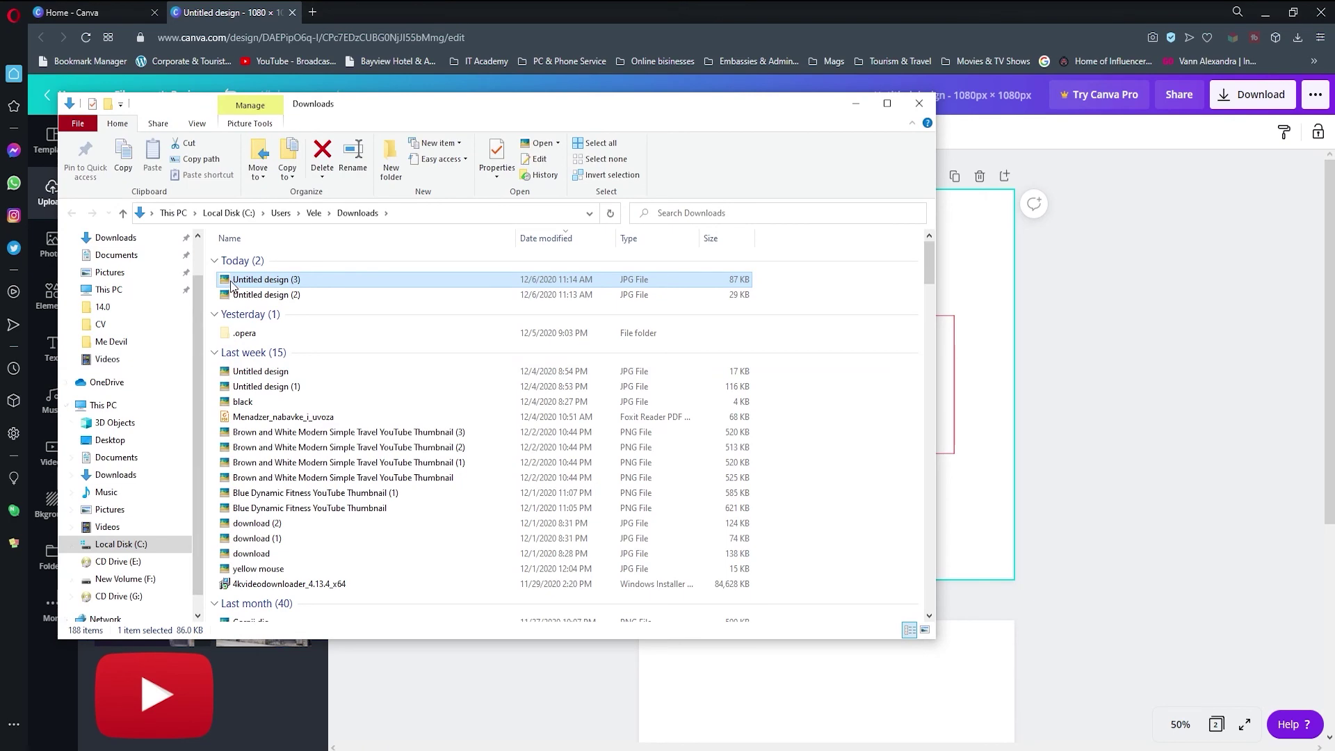
pyautogui.rightClick(231, 285)
pyautogui.click(270, 315)
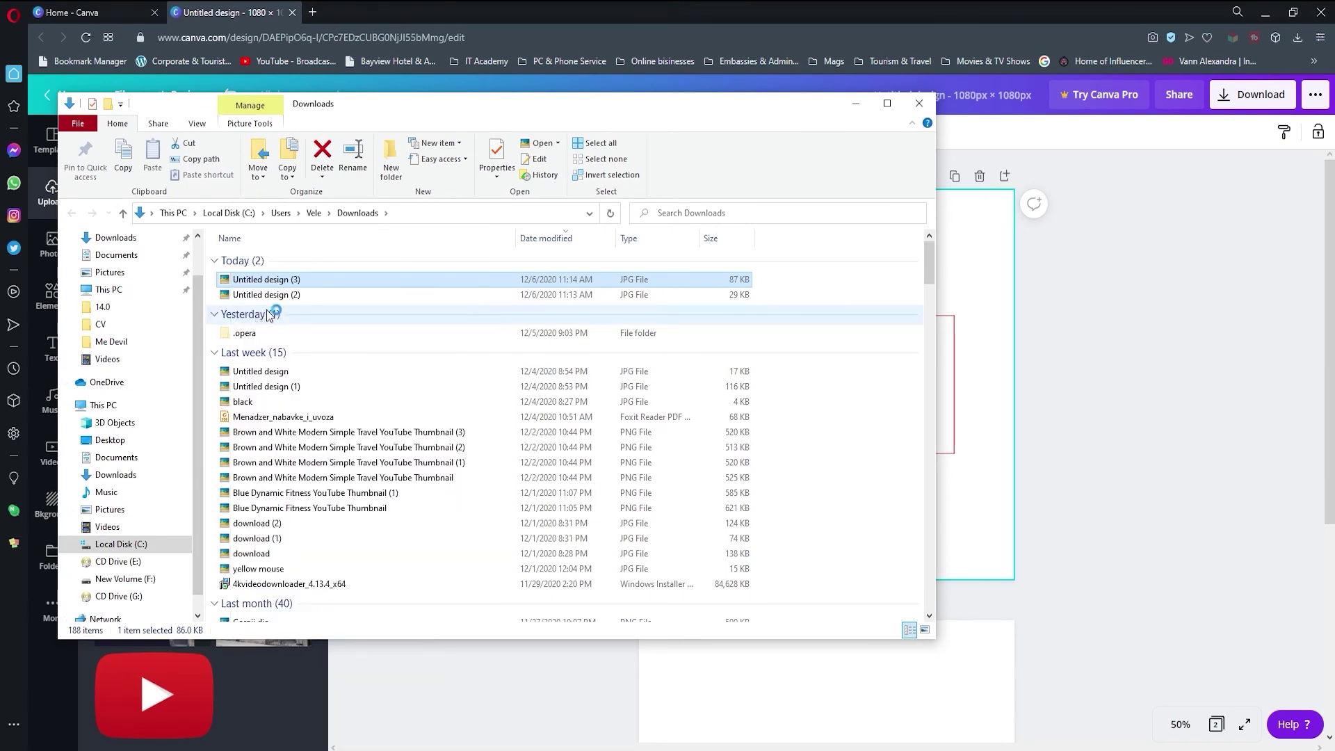
# - Crop Untitled design (3) to its photo area (1051×400), save it and close Paint
pyautogui.scroll(-3, 656, 390)
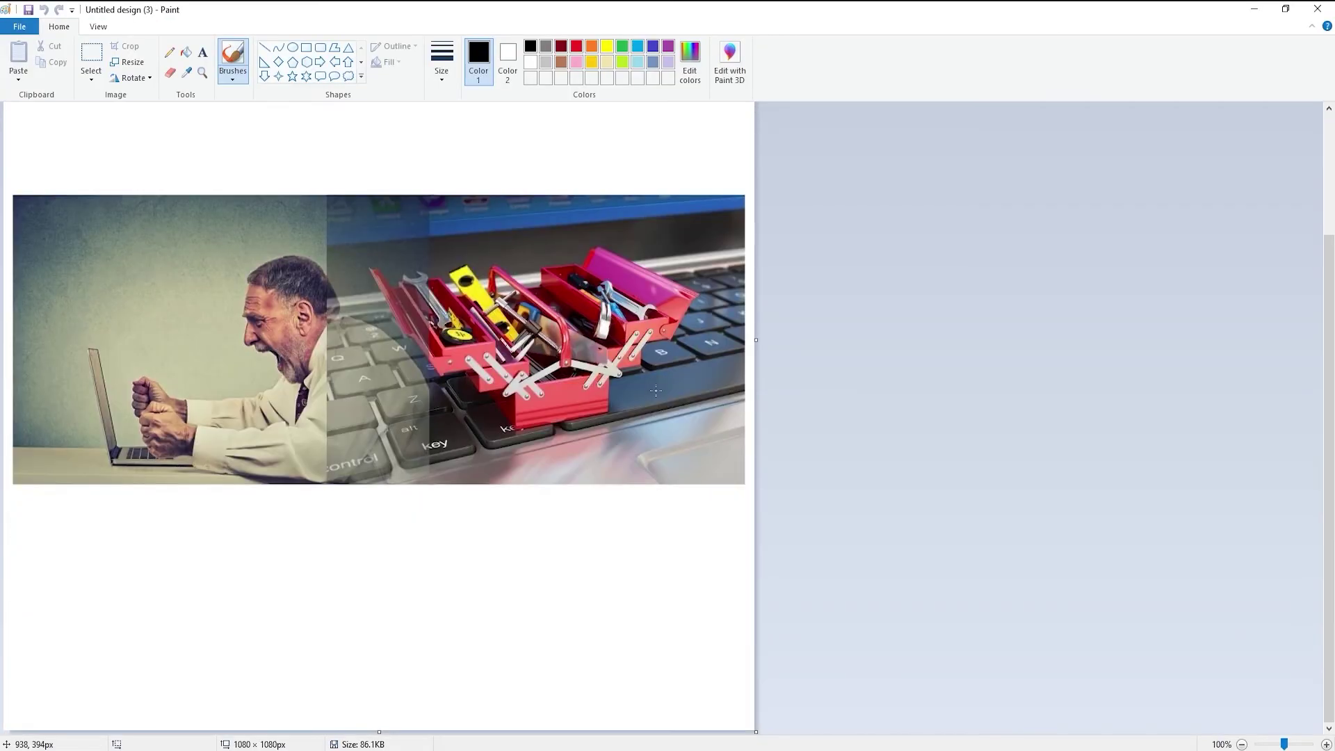
pyautogui.click(91, 54)
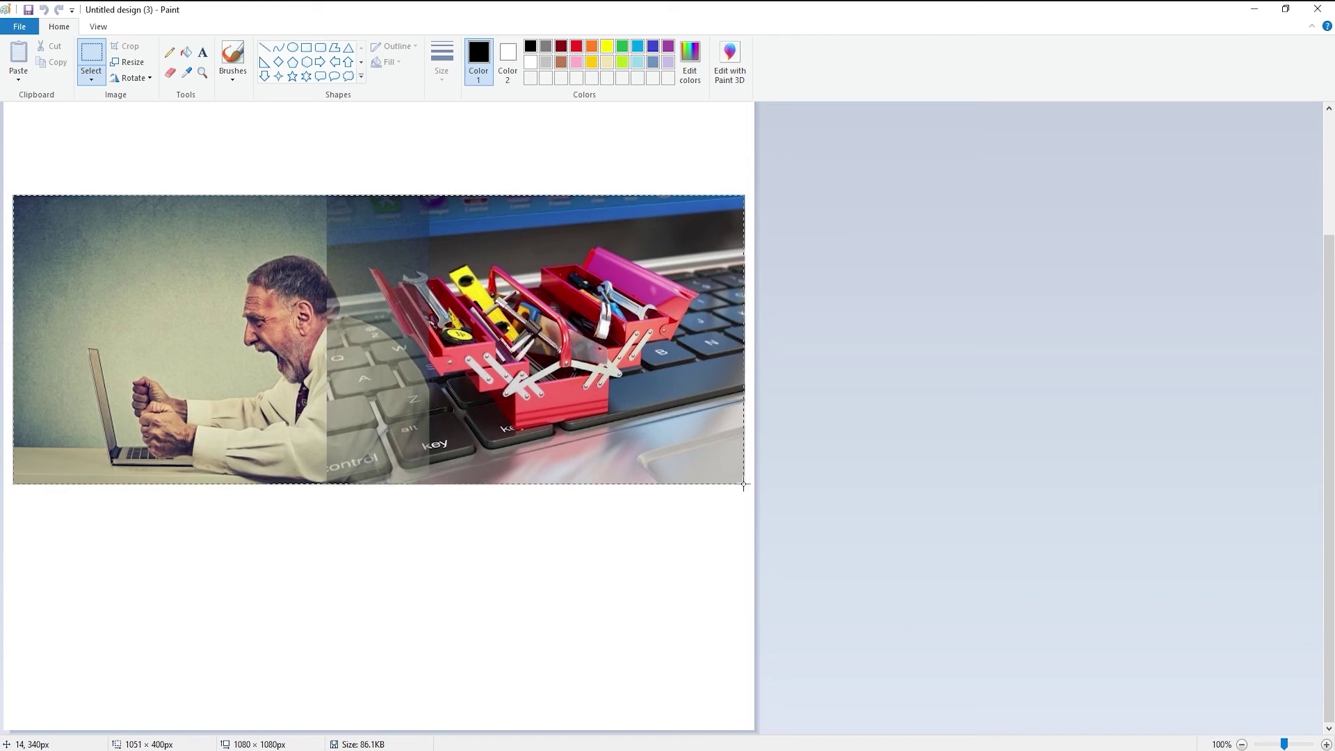
pyautogui.moveTo(743, 485); pyautogui.dragTo(744, 485)
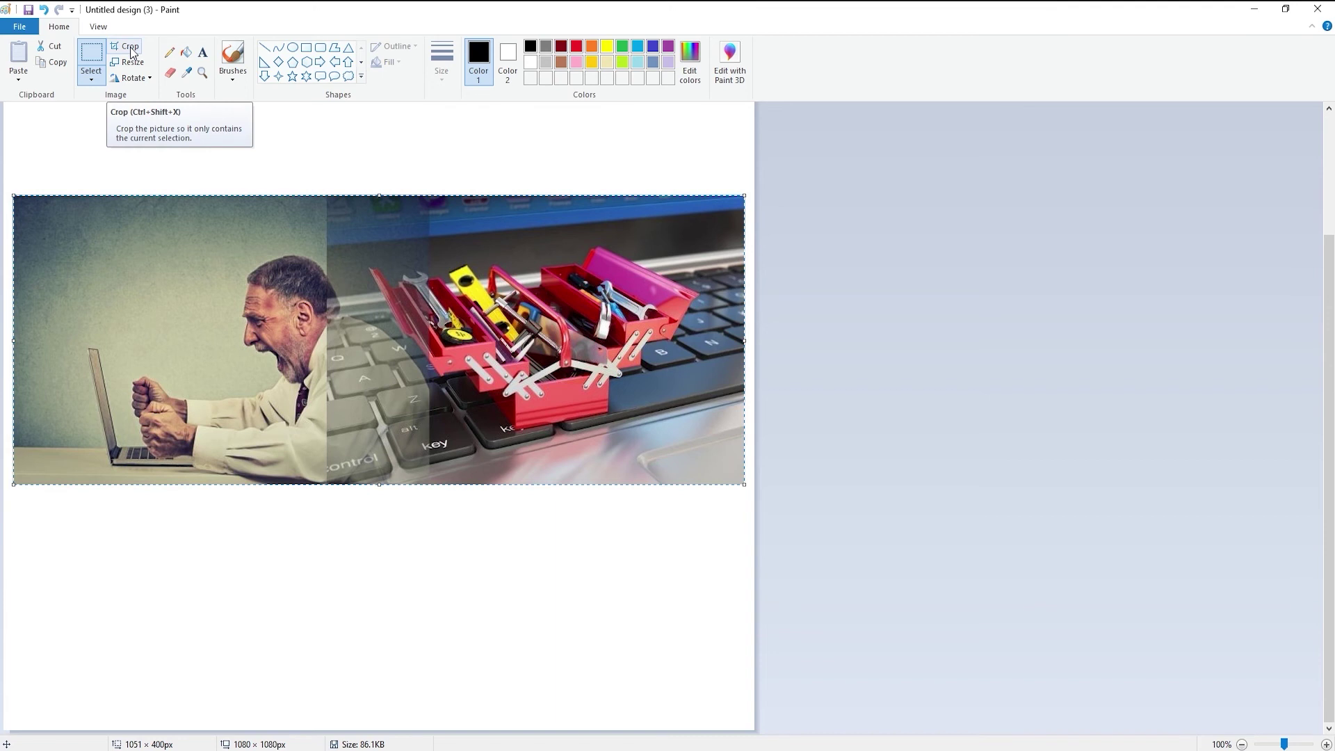
pyautogui.click(132, 53)
pyautogui.click(19, 26)
pyautogui.click(28, 18)
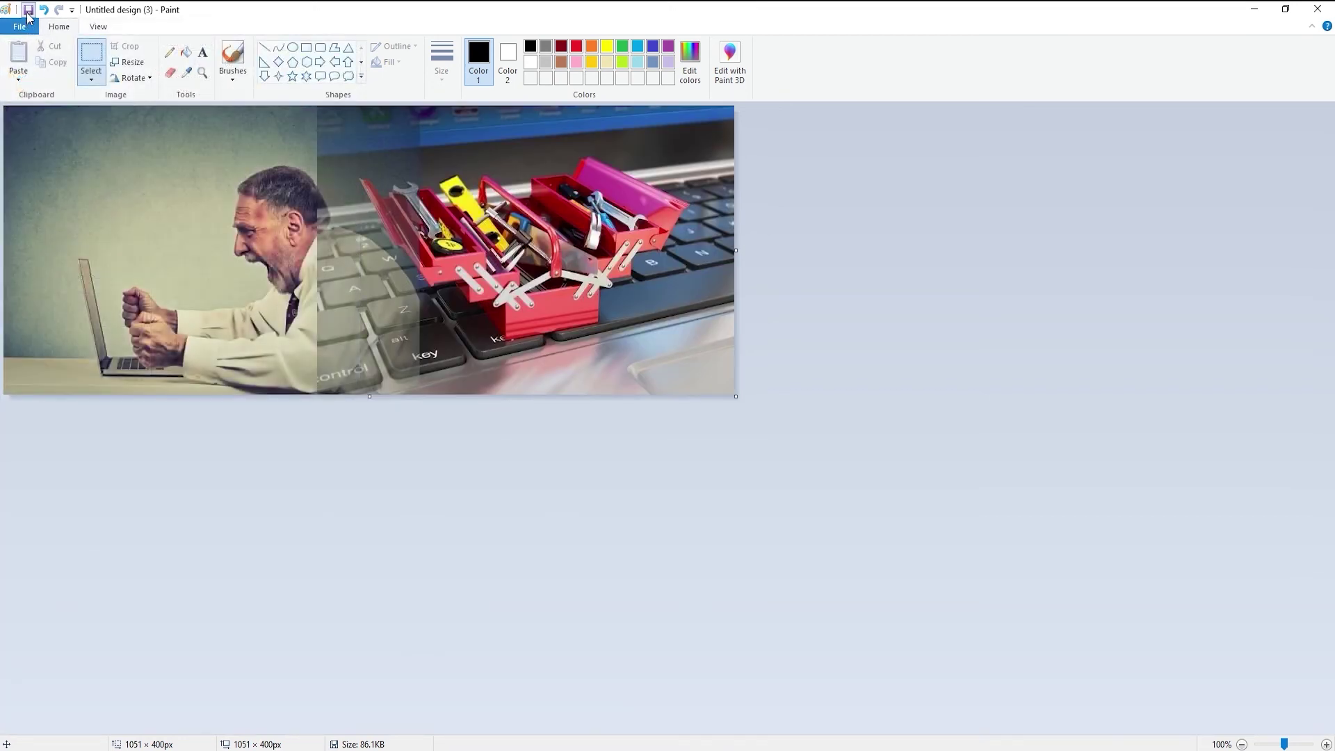
pyautogui.click(1319, 8)
# - Open Untitled design (2) in Paint, crop it to 734×384 and save it
pyautogui.click(281, 295)
pyautogui.rightClick(281, 299)
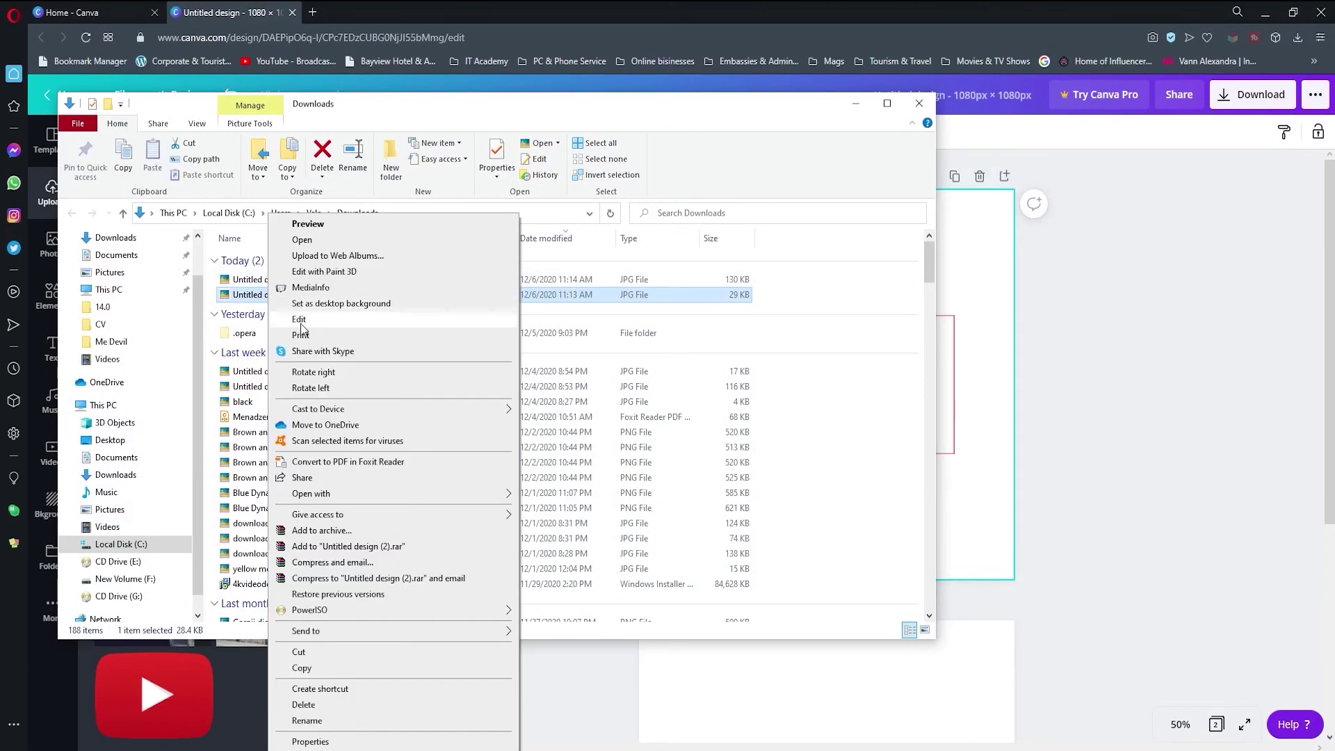
pyautogui.click(301, 321)
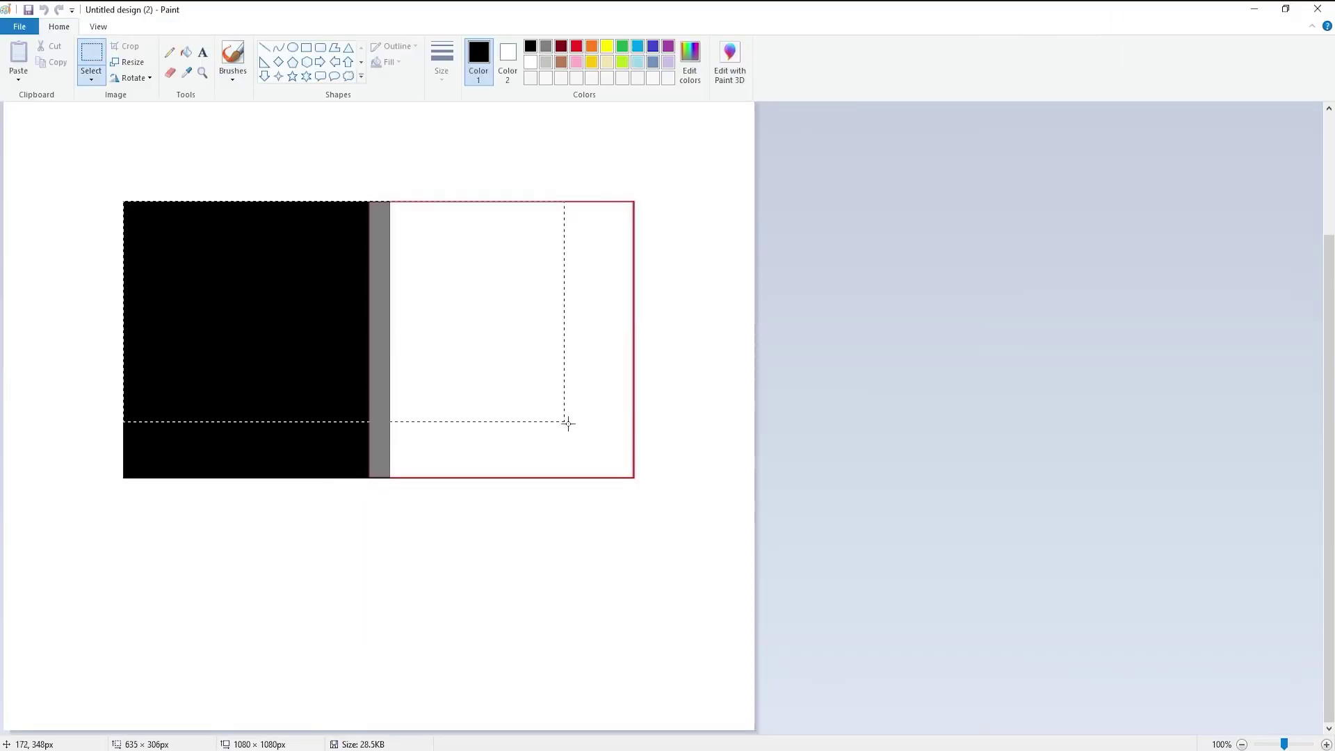
pyautogui.click(125, 46)
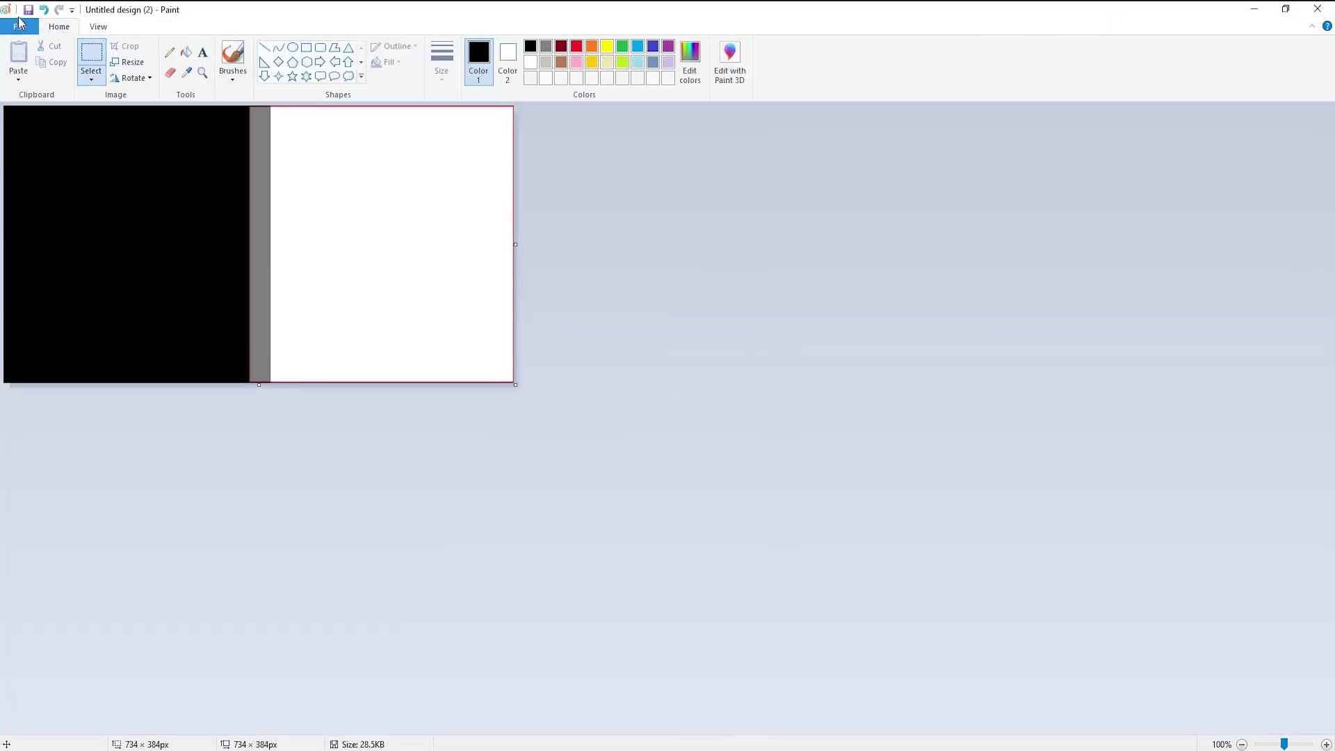
pyautogui.click(29, 11)
# - Close Paint and flip between cropped Untitled design (2) and (3) in Picasa Photo Viewer
pyautogui.click(1318, 8)
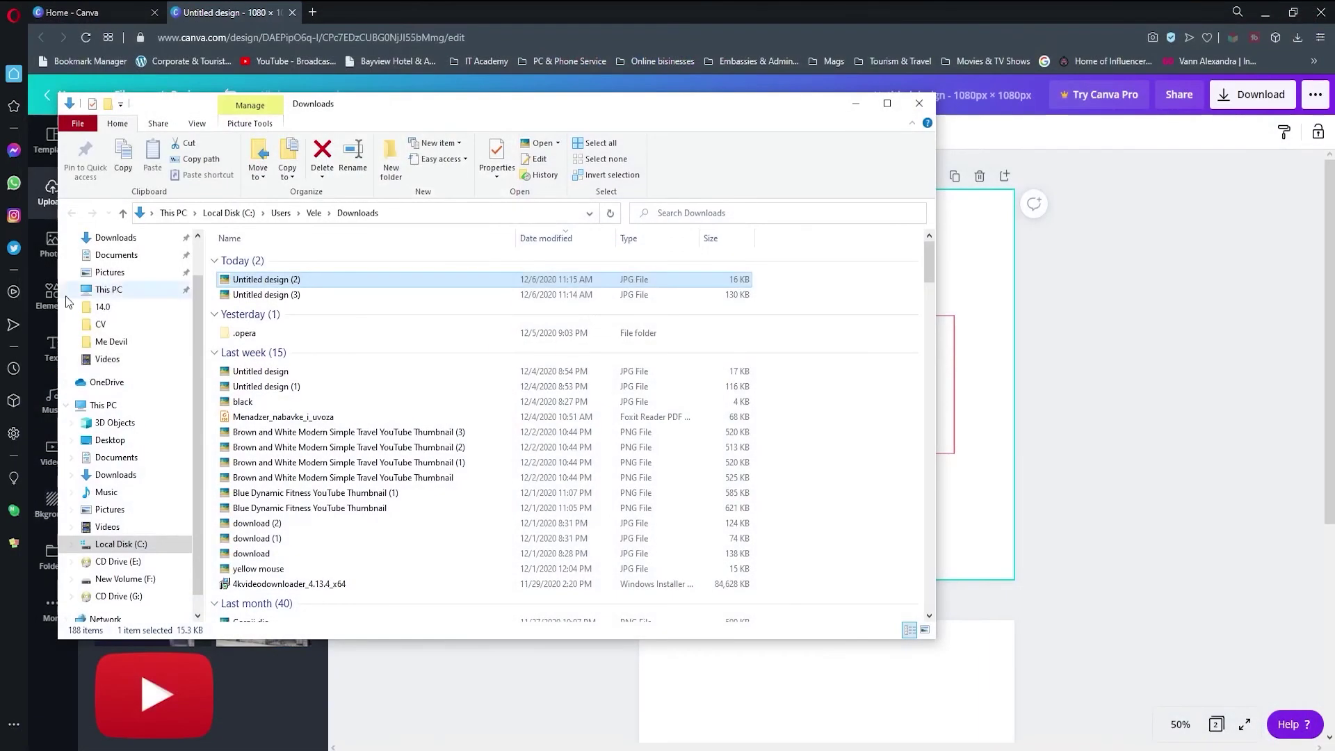
pyautogui.doubleClick(264, 279)
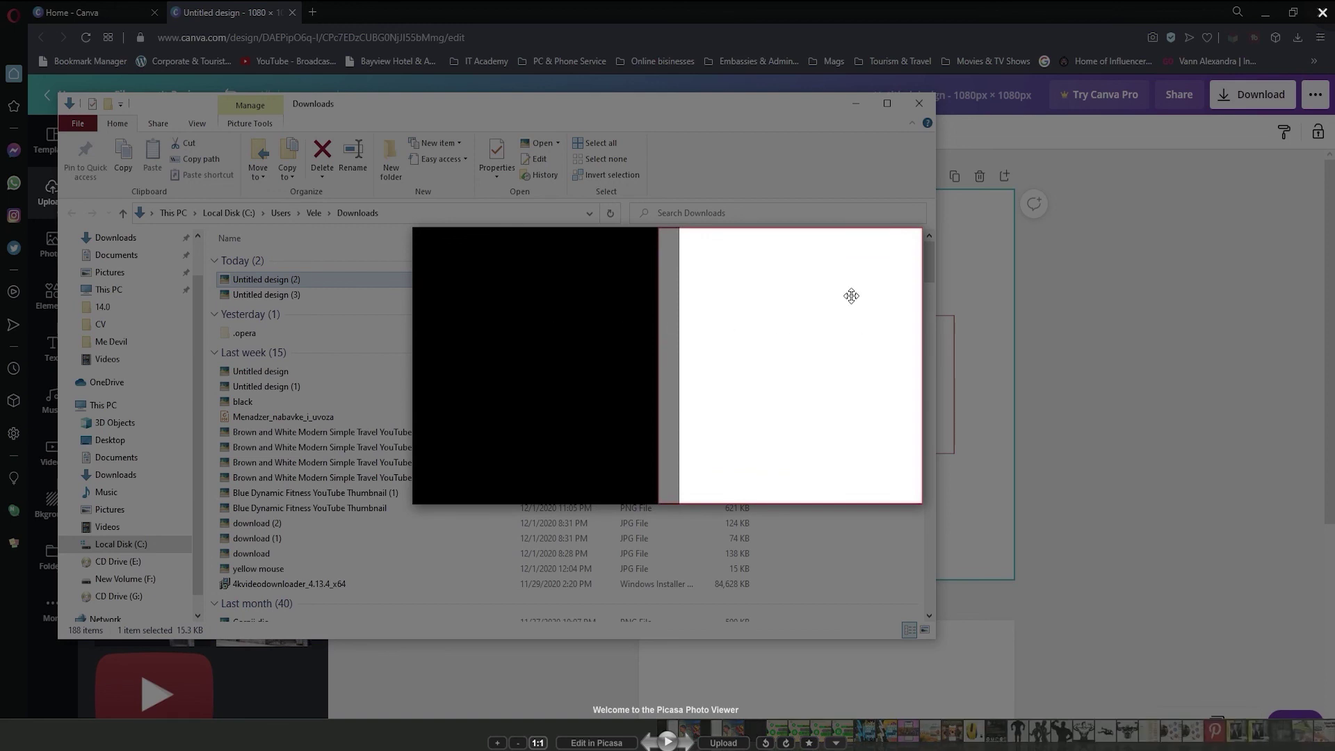
pyautogui.press('Right')
pyautogui.press('Left')
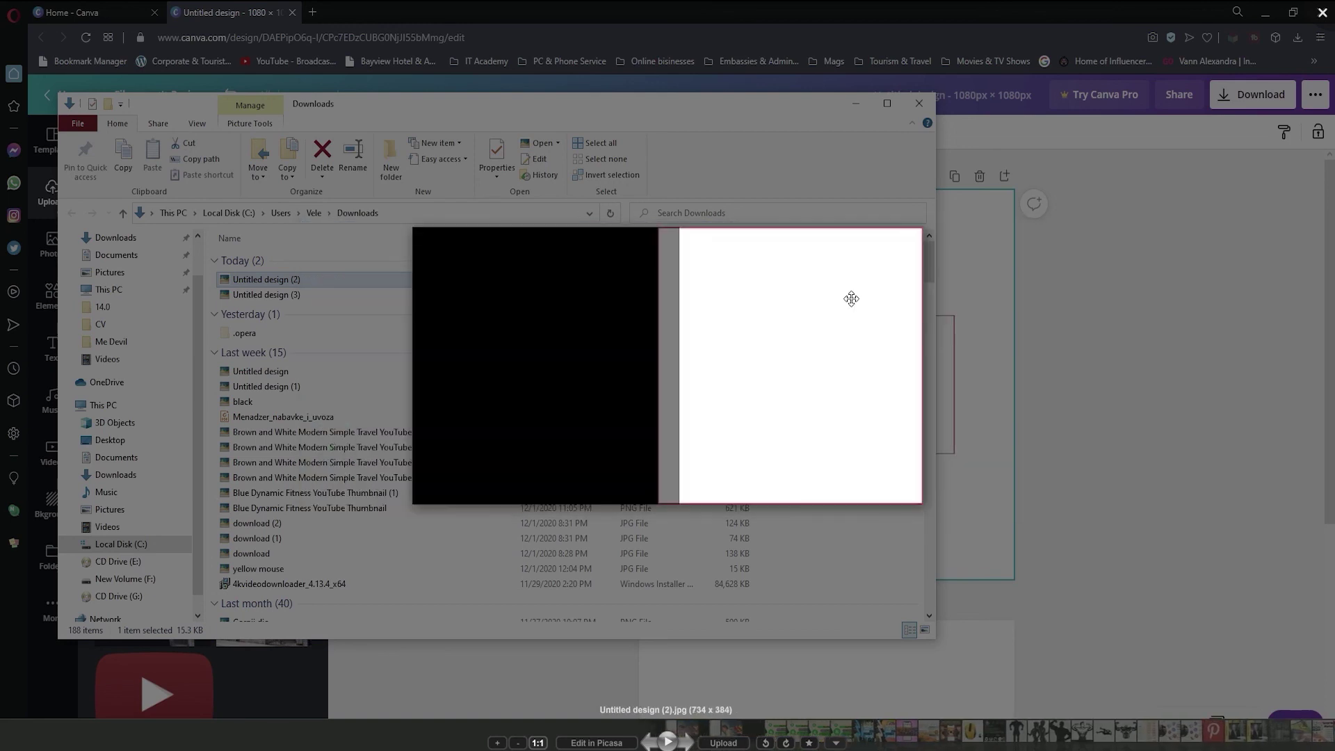
pyautogui.press('Right')
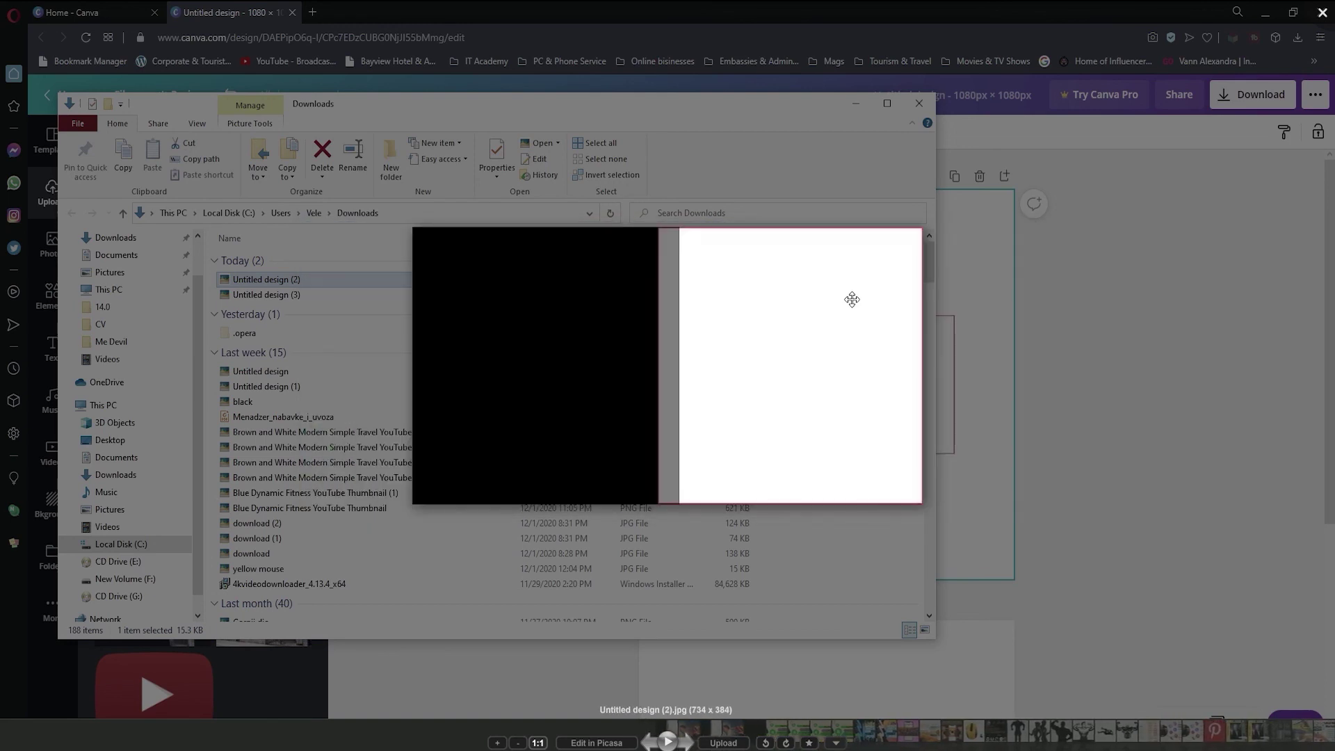
pyautogui.press('Left')
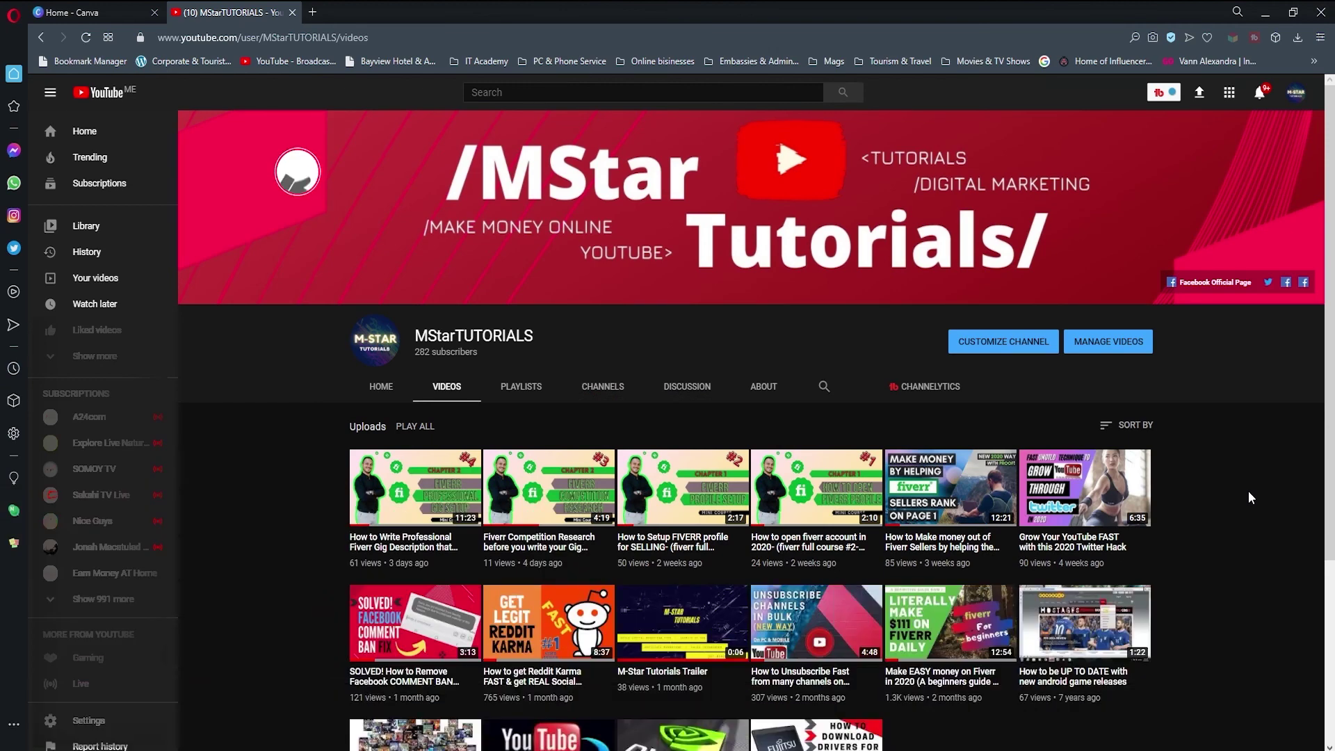